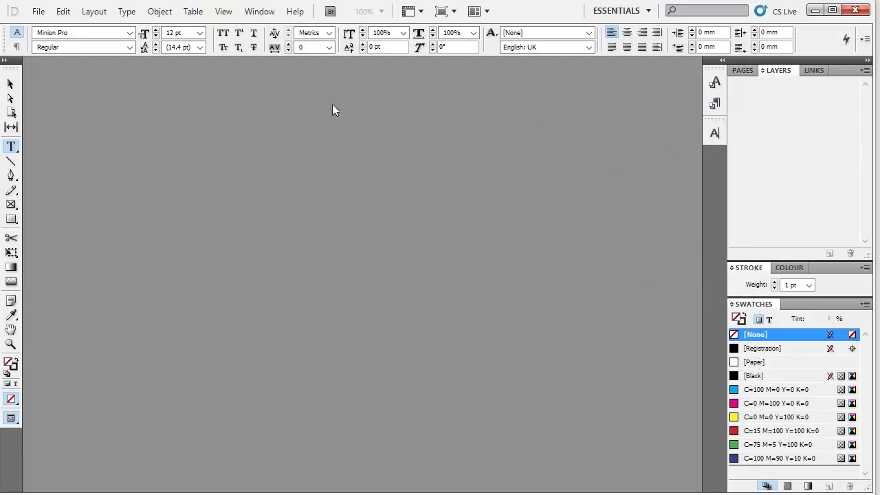
Step: Look at where the Paragraph Styles and Character panels are found, and collapse them again
left_click(258, 13)
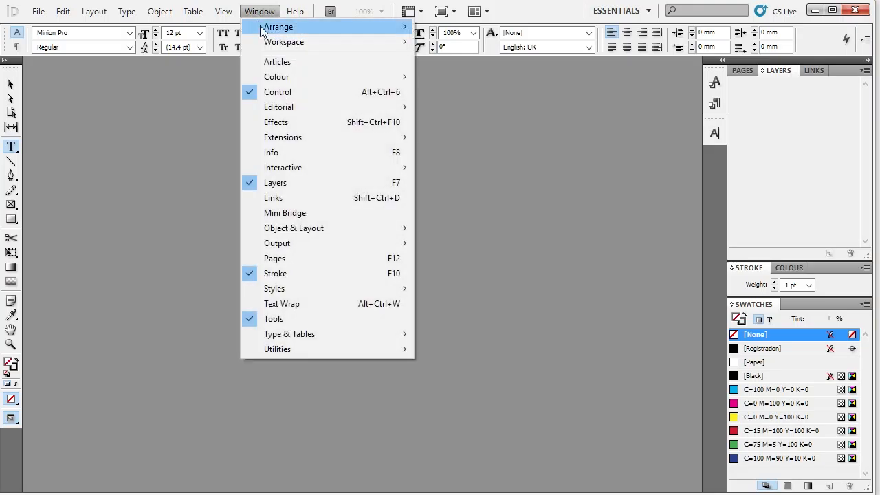
mouse_move(368, 334)
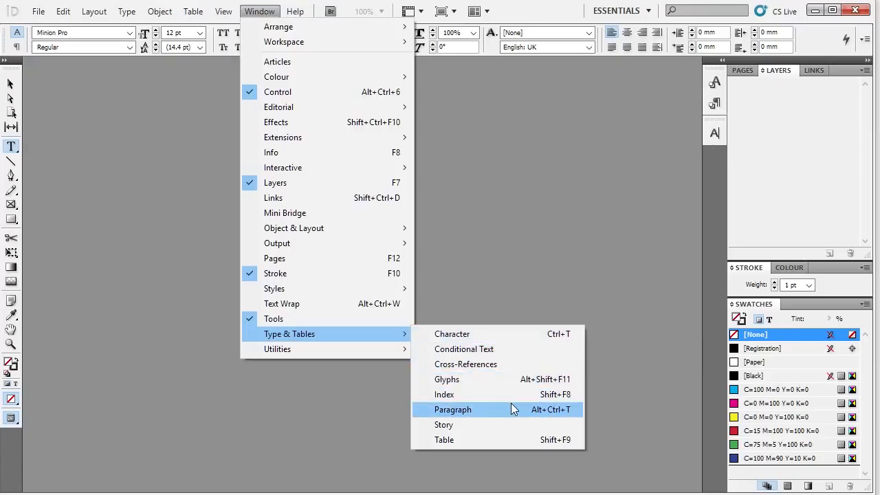
mouse_move(343, 289)
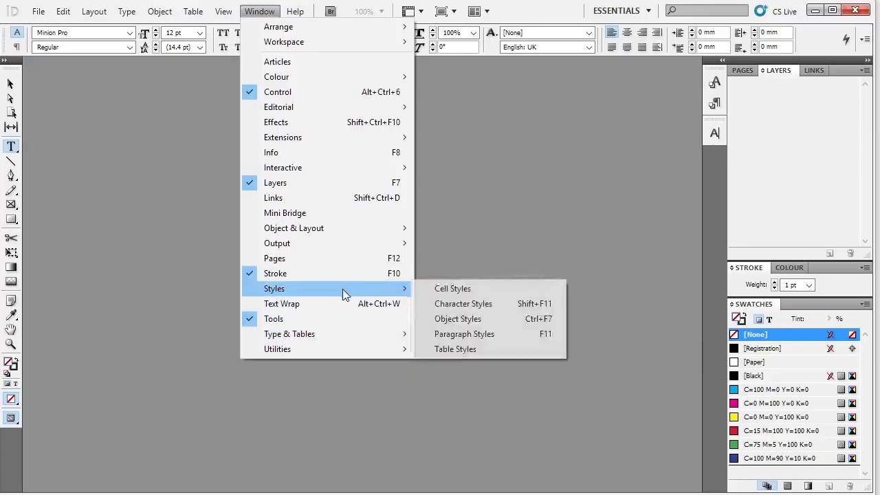
left_click(499, 335)
left_click(715, 103)
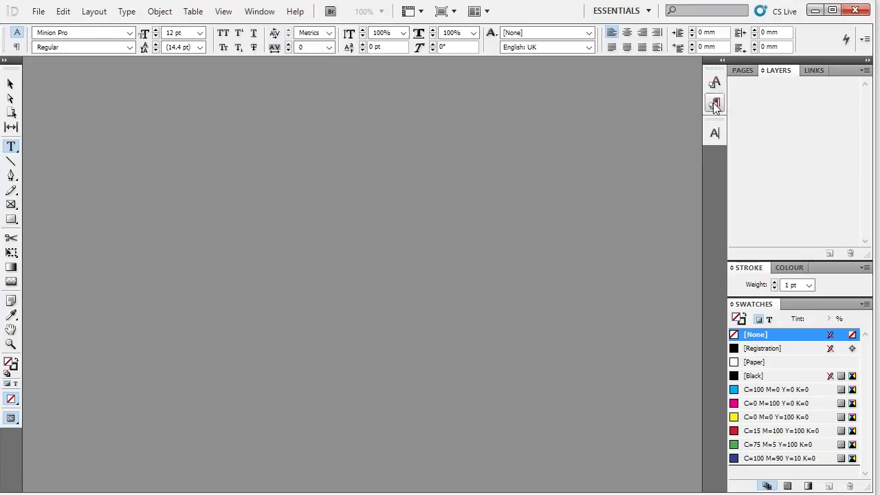
left_click(714, 132)
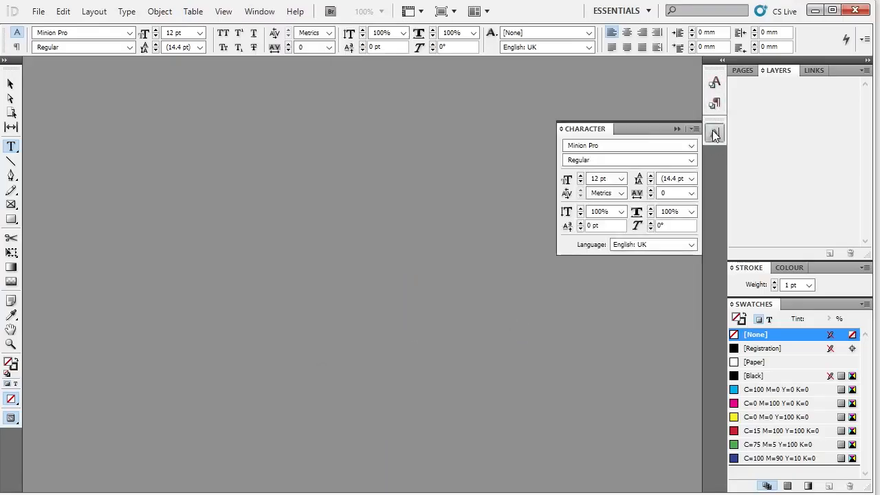
left_click(715, 132)
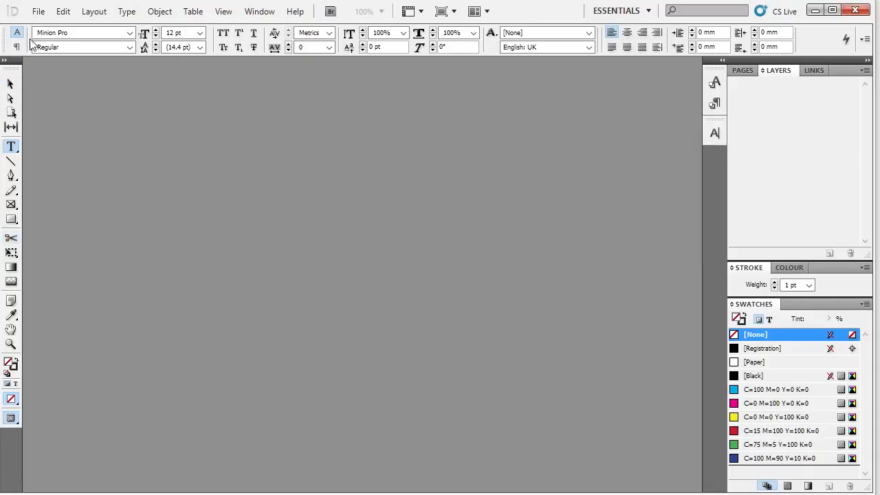
Step: Open stock_000759_27052014_brochure_01.indd from the INDD folder of the brochure package and activate the Selection tool
left_click(38, 12)
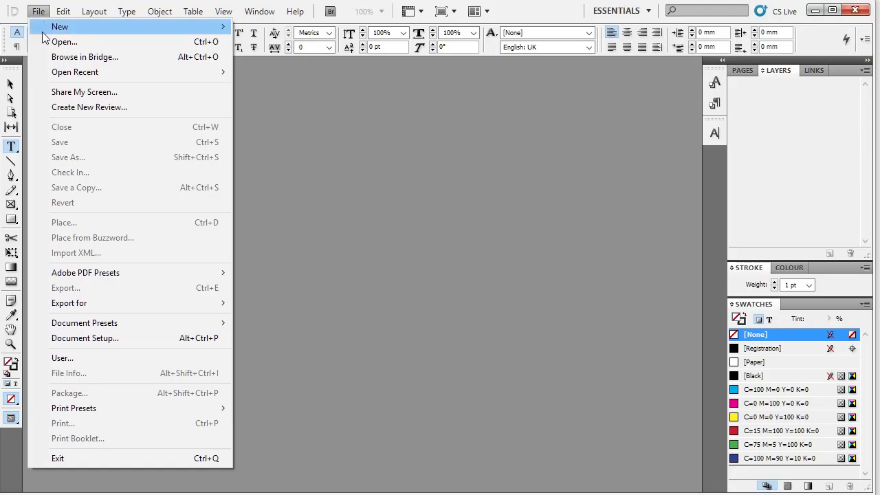
left_click(396, 81)
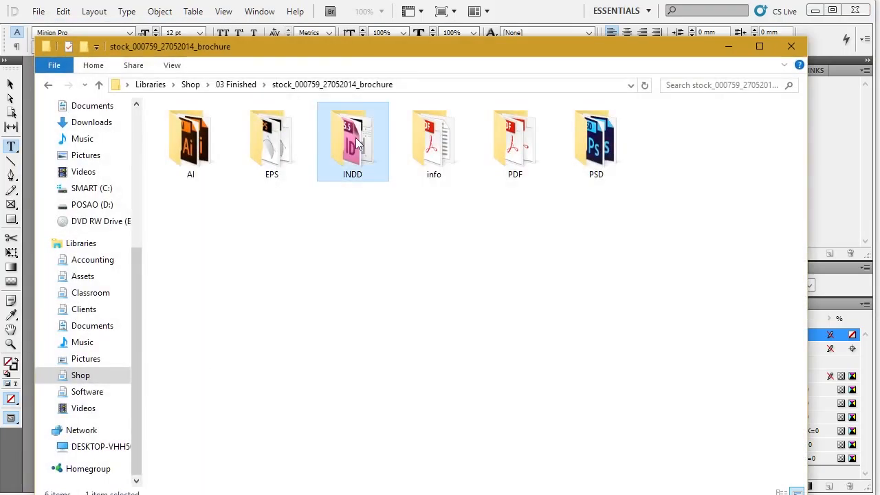
double_click(353, 141)
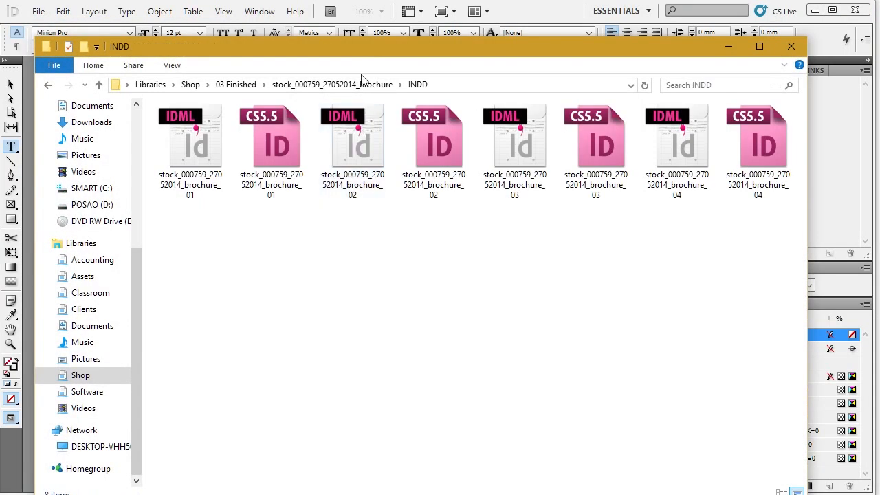
left_click_drag(362, 58, 629, 53)
left_click(542, 142)
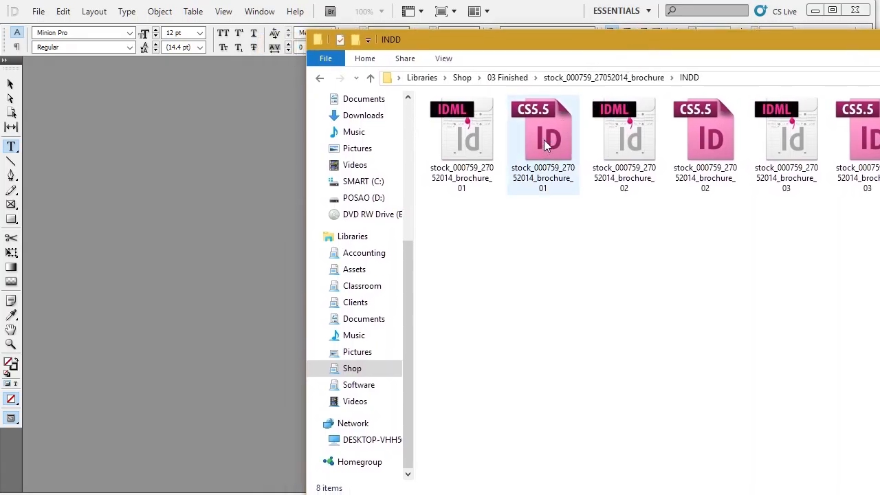
left_click_drag(548, 141, 174, 203)
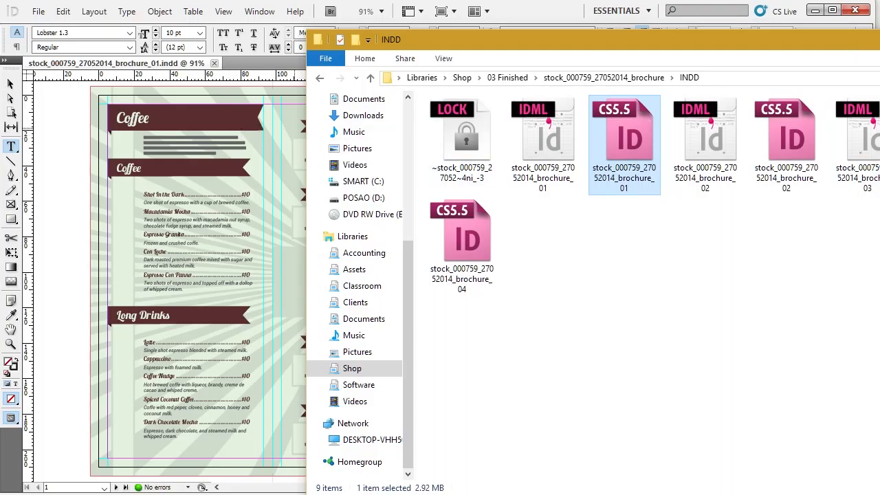
left_click(879, 39)
left_click(9, 83)
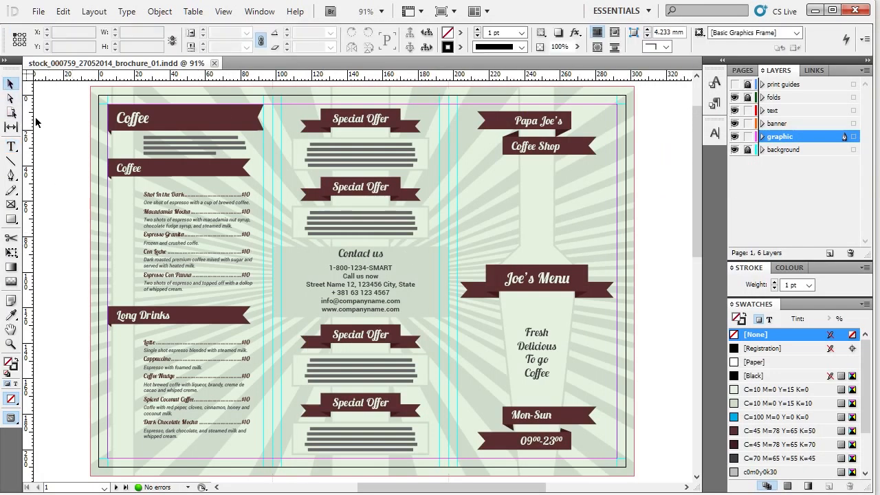
Step: Look through both pages of the opened brochure
scroll(53, 148, "down", 8)
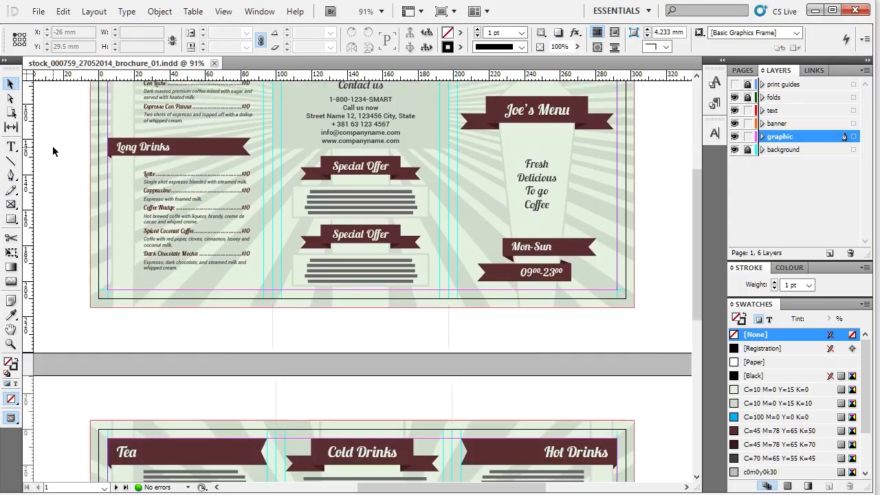
scroll(52, 146, "down", 5)
scroll(53, 145, "up", 15)
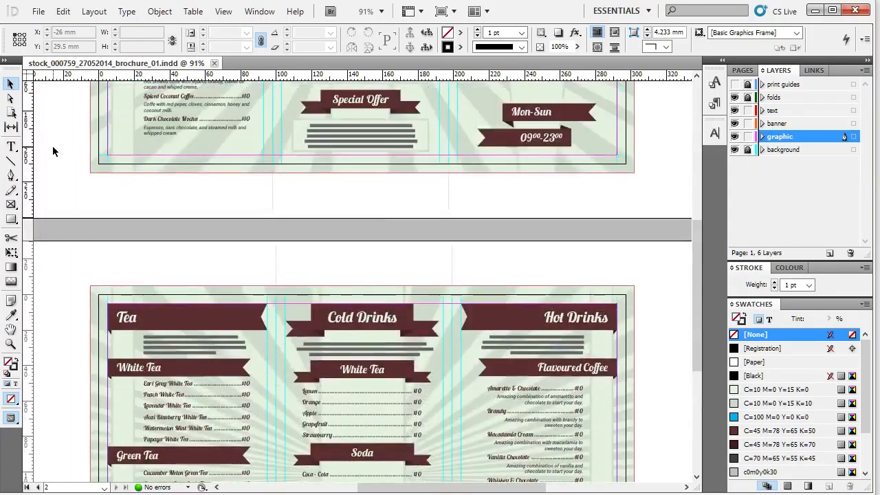
scroll(52, 146, "down", 2)
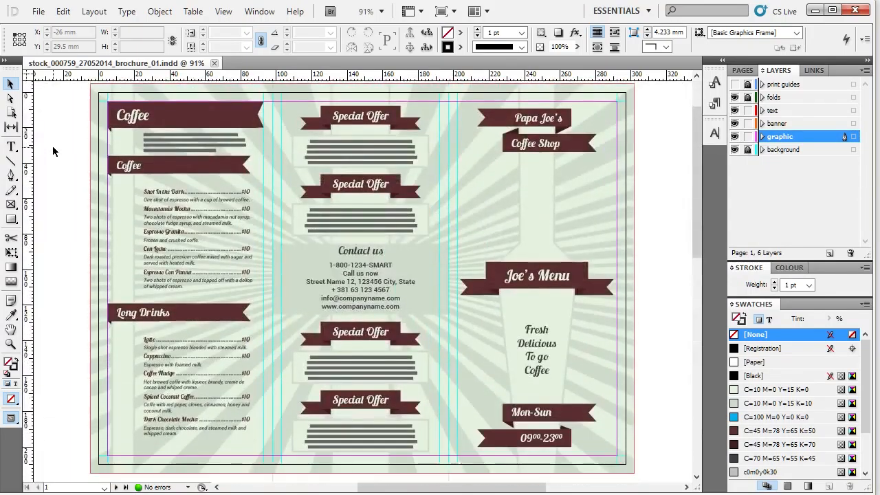
scroll(52, 146, "up", 1)
scroll(52, 145, "down", 1)
Step: Show the print guides layer to examine the bleed, cut and safety lines, hide it again and review both pages
left_click(735, 85)
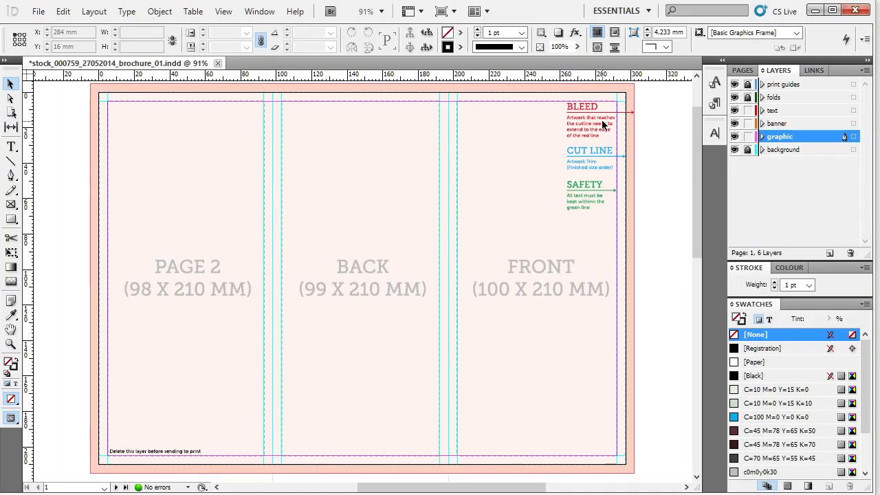
left_click(735, 84)
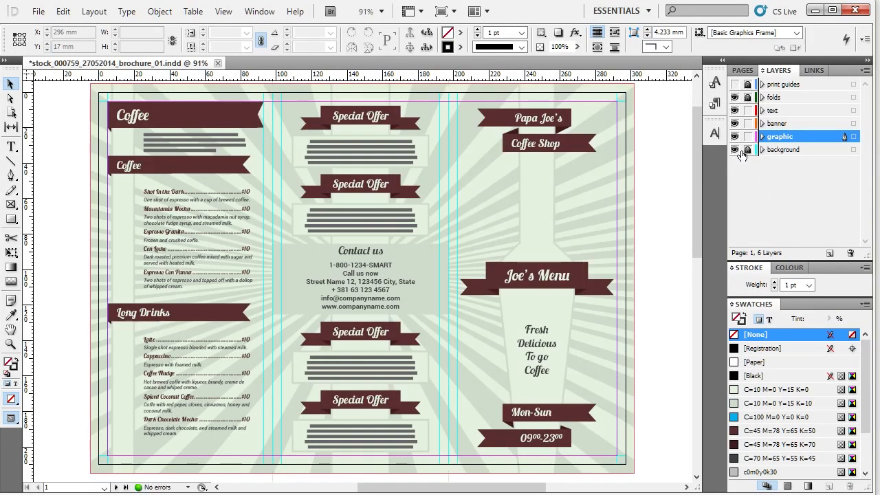
scroll(647, 302, "down", 5)
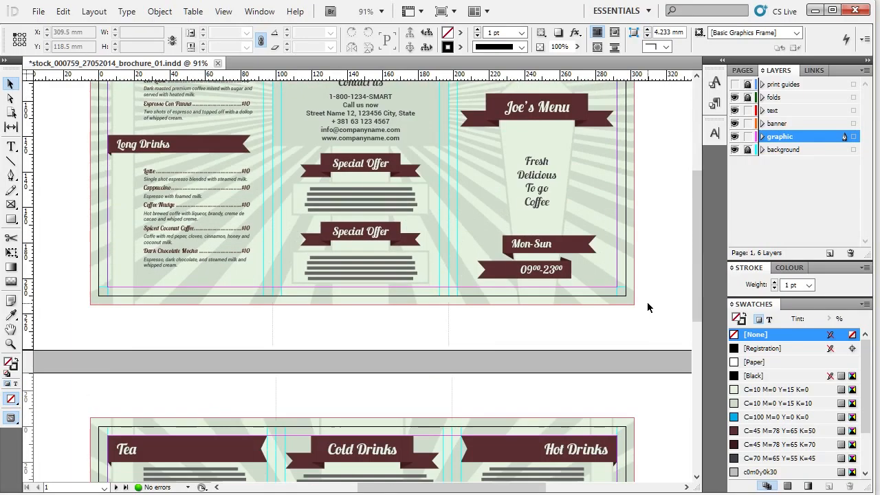
scroll(647, 307, "down", 5)
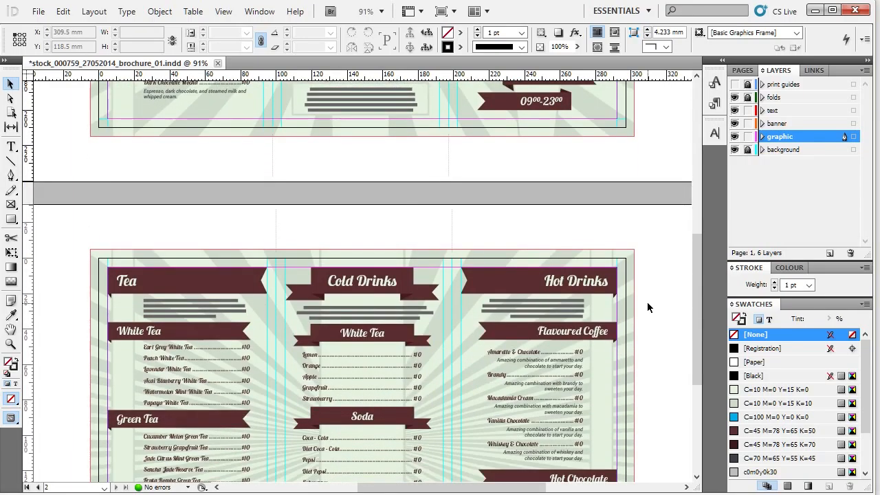
scroll(647, 307, "up", 9)
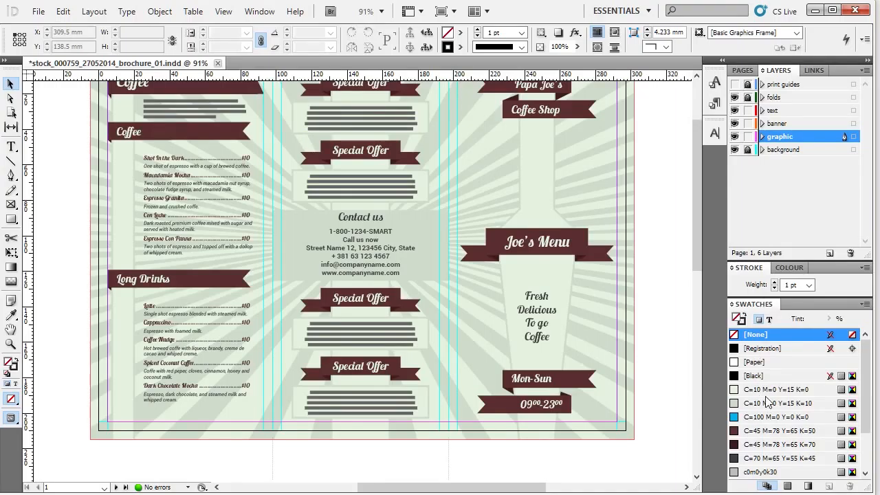
Step: Look through the document's swatches and check which swatch fills the bottle-shaped graphic on the front panel
scroll(765, 392, "down", 2)
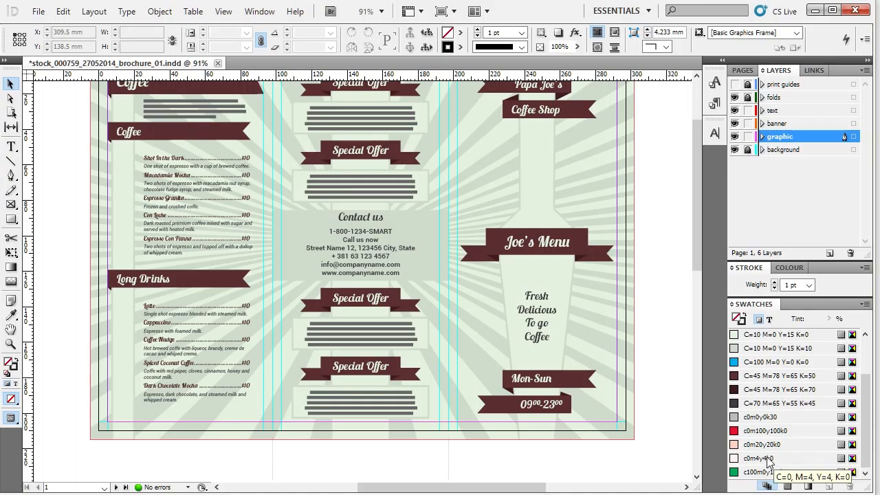
scroll(766, 399, "up", 2)
left_click(771, 389)
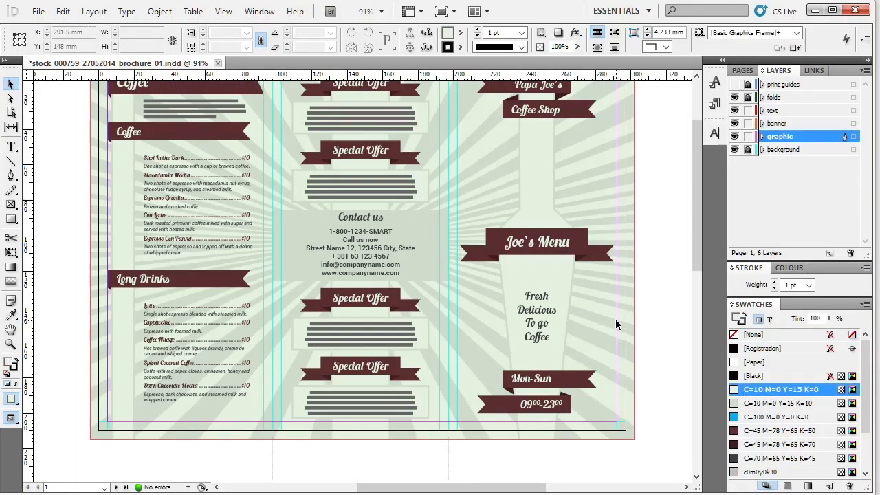
left_click(567, 275)
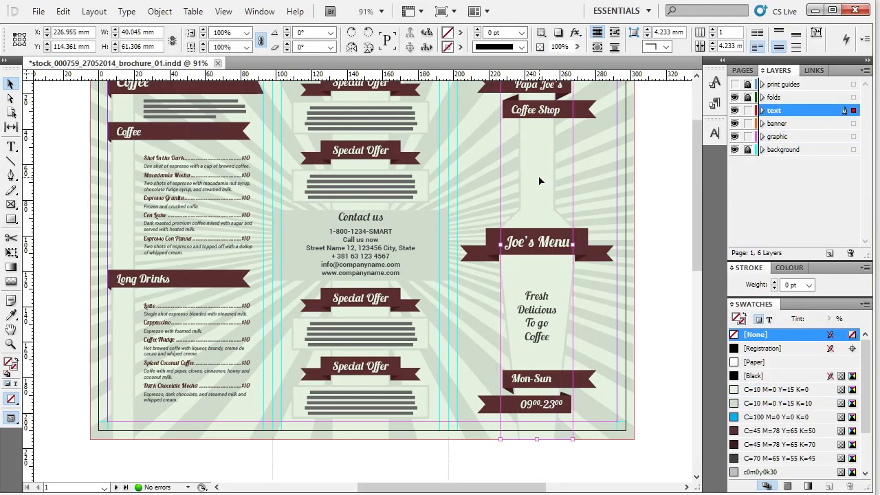
left_click(540, 180)
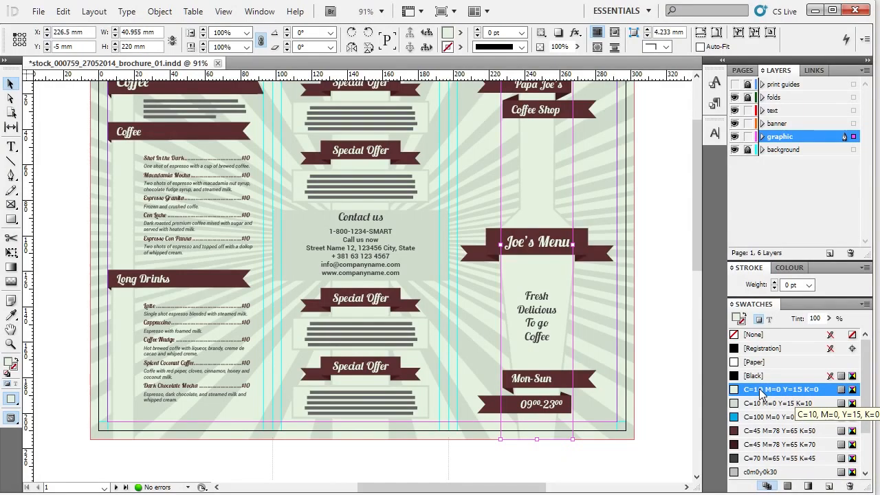
left_click(662, 253)
Step: Set the C=10 M=0 Y=15 K=0 swatch to cyan 0 and magenta 10, comparing the result with the preview off and on
double_click(757, 391)
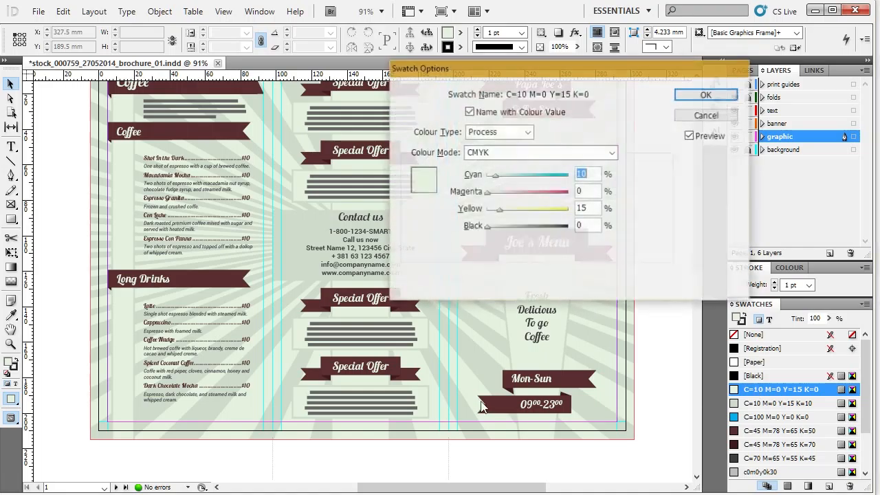
type("0")
key("Tab")
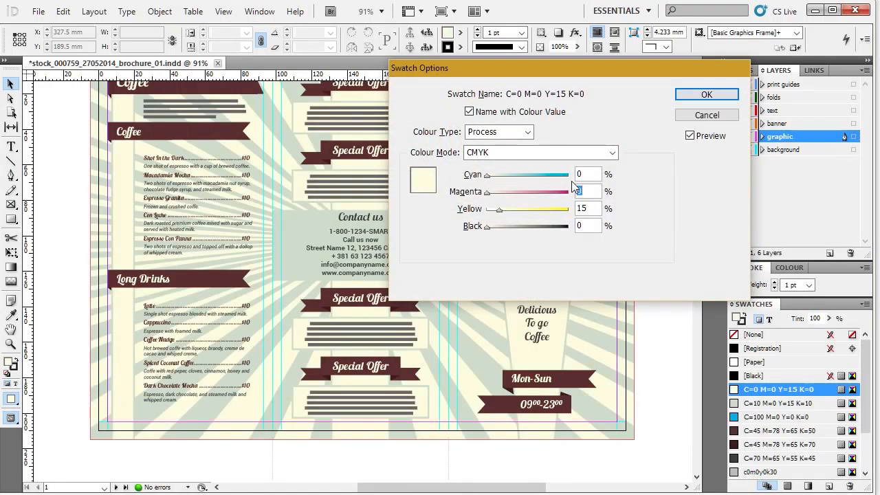
key("Tab")
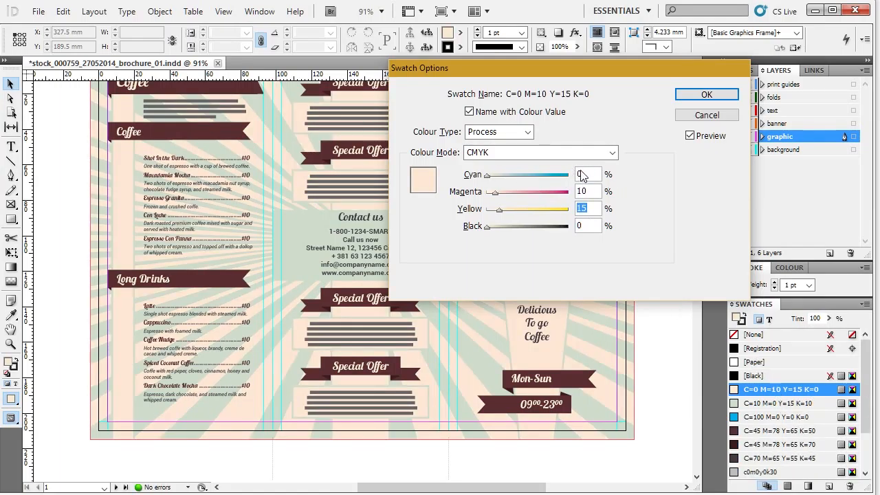
left_click(592, 191)
left_click(693, 138)
left_click(692, 138)
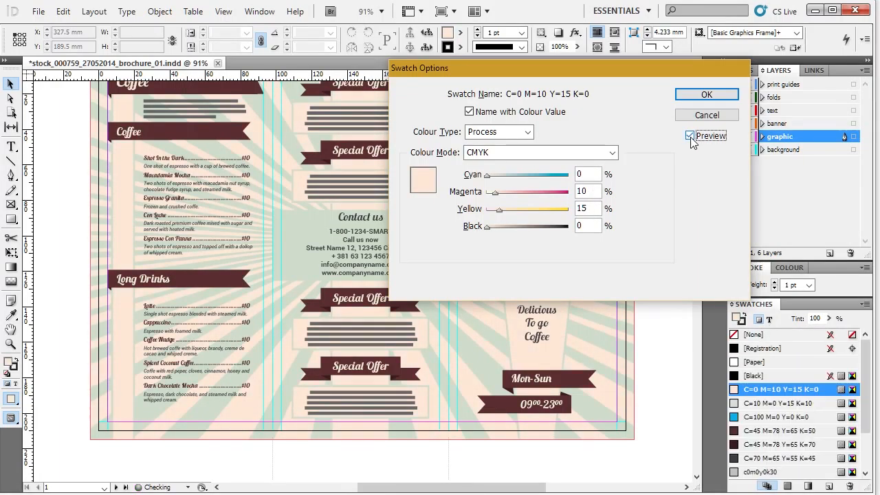
left_click(707, 94)
Step: Set the C=10 M=0 Y=15 K=10 swatch to cyan 0 and magenta 10
double_click(796, 404)
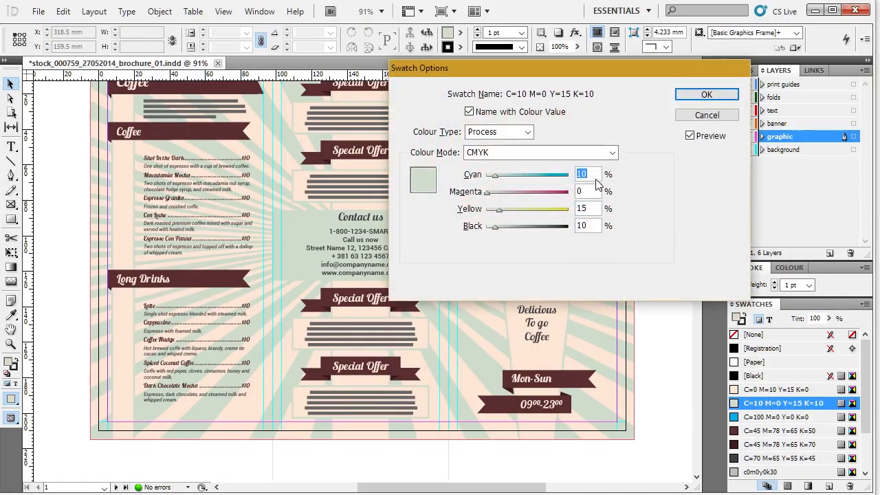
type("0")
key("Tab")
type("10")
key("Tab")
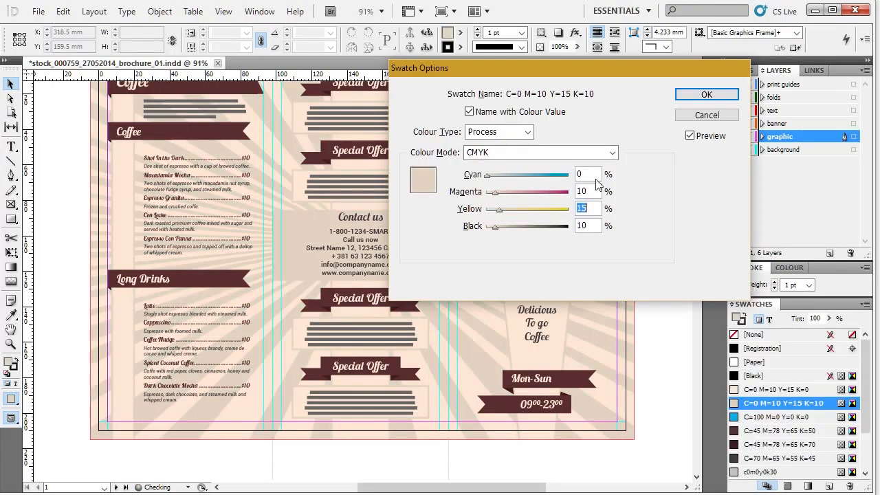
left_click(684, 95)
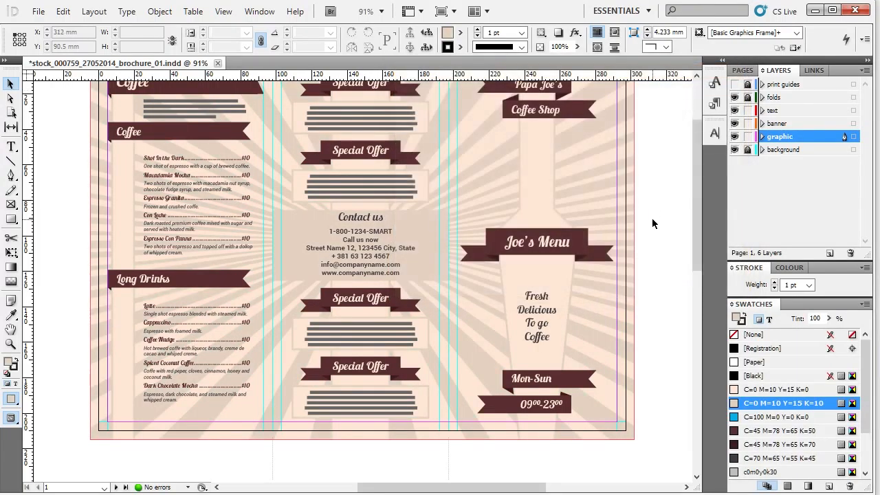
Step: Turn off naming by colour value for the C=0 M=10 Y=15 K=0 swatch and name it "Background 1"
double_click(789, 391)
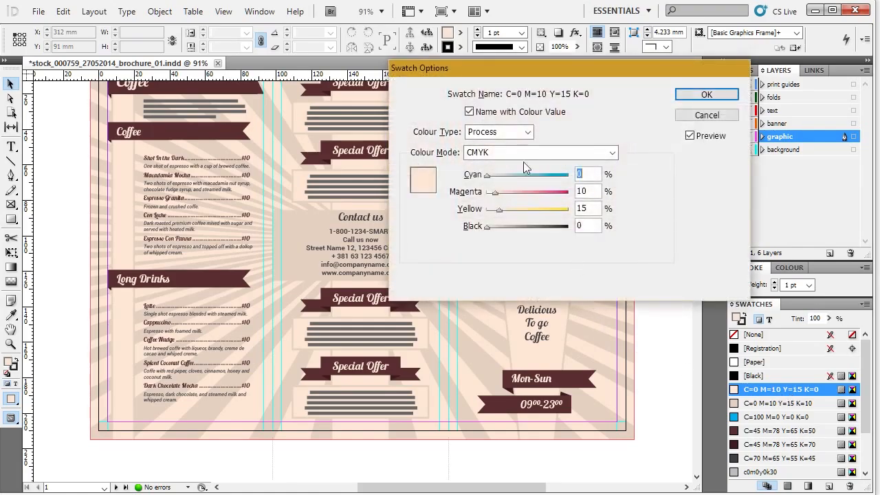
left_click(469, 112)
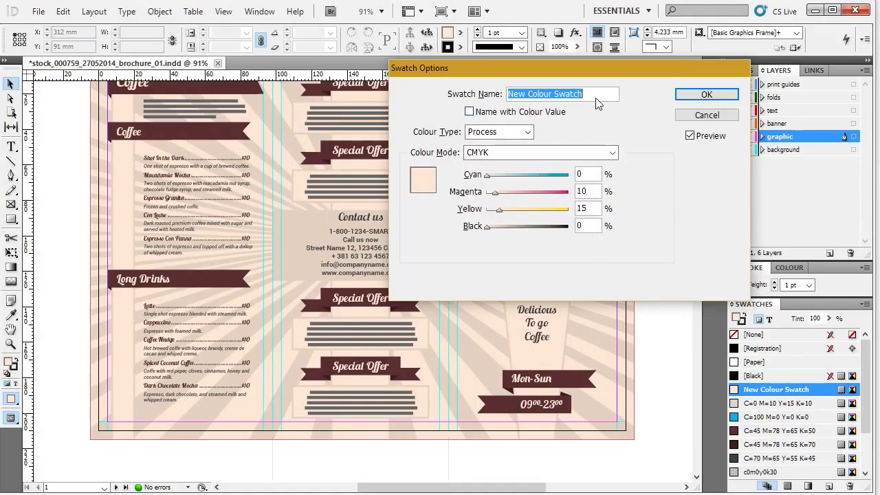
type("Background 1")
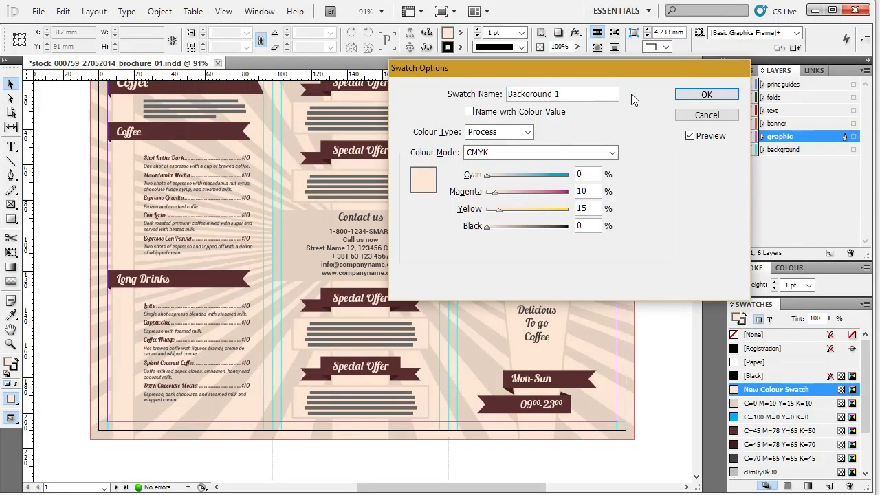
left_click(689, 94)
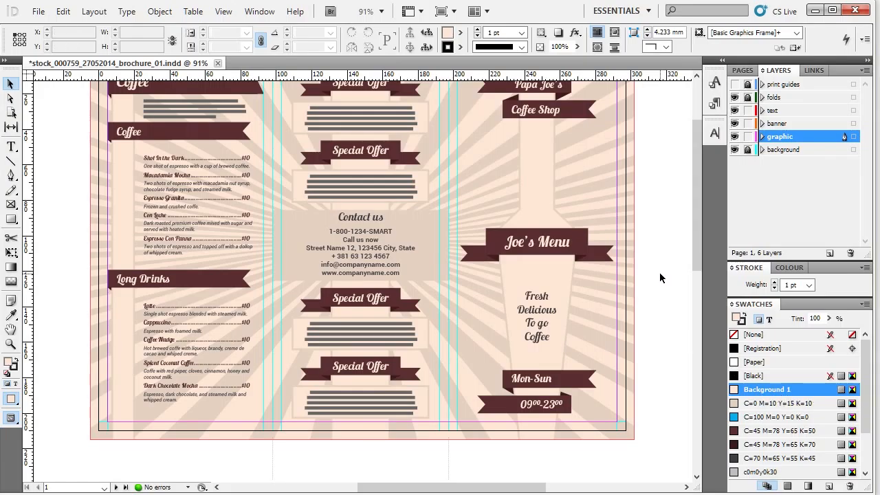
Step: Check which swatch fills the outline shape behind the bottle graphic on the front panel
scroll(659, 275, "up", 3)
scroll(658, 272, "down", 2)
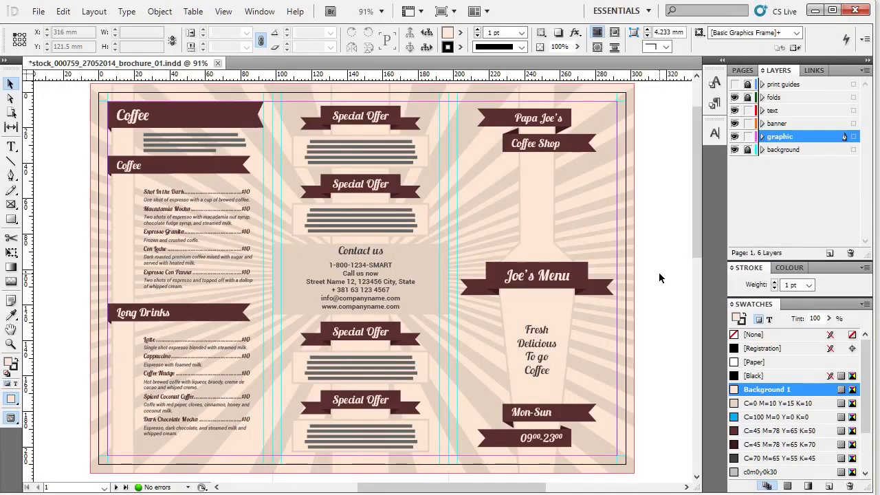
left_click(542, 185)
left_click(670, 194)
scroll(558, 187, "up", 4)
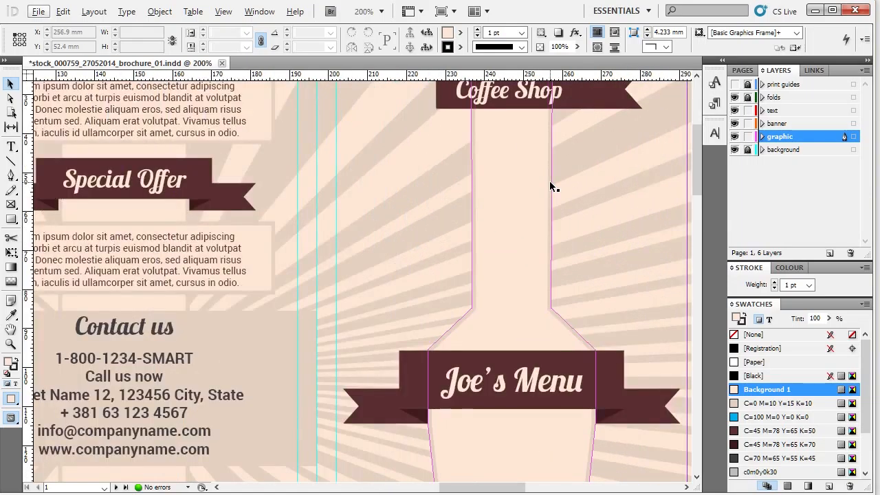
left_click(550, 184)
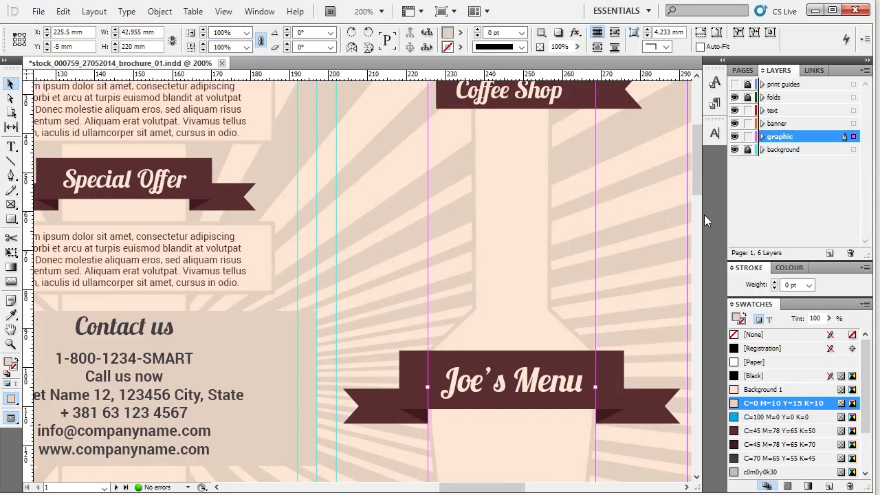
scroll(493, 220, "down", 1)
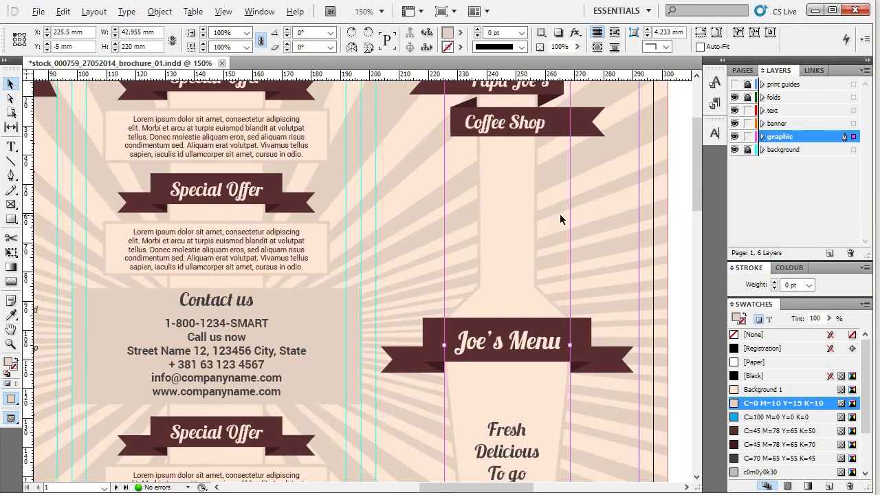
left_click(684, 203)
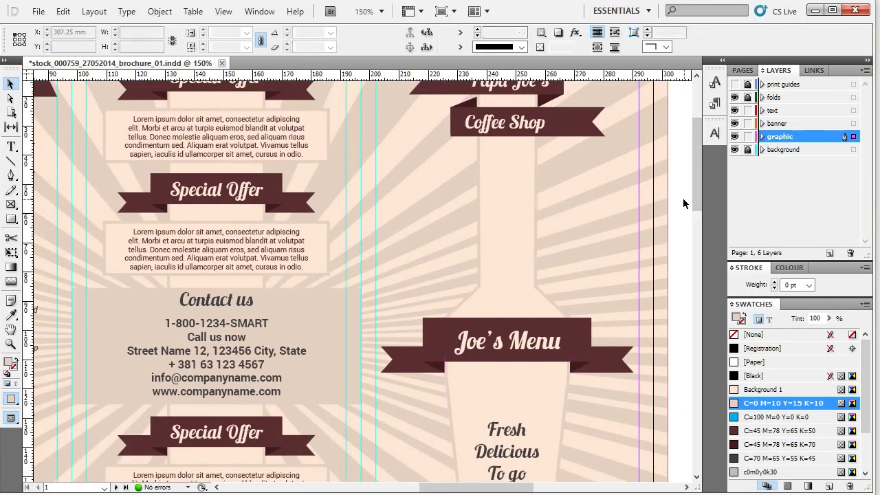
Step: Add a CMYK swatch with C=0 M=10 Y=15 K=50 and move it directly below the C=70 M=65 Y=55 K=45 swatch
double_click(11, 364)
left_click(590, 275)
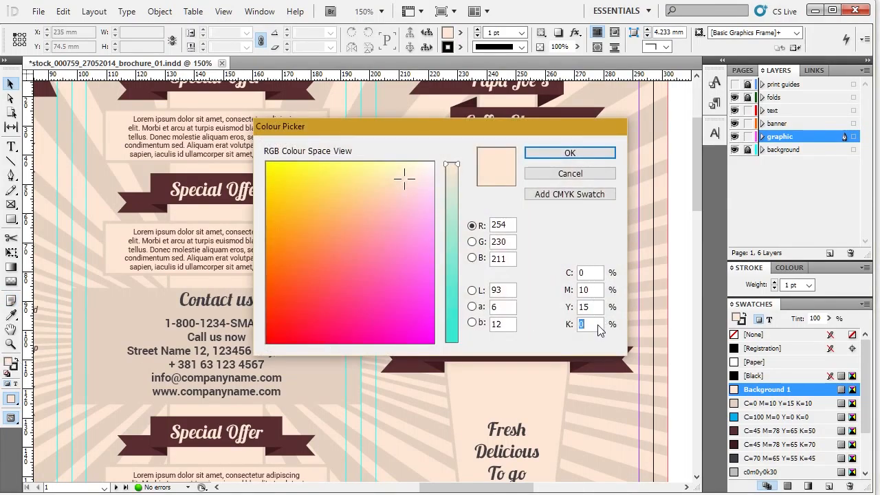
type("50")
key("Tab")
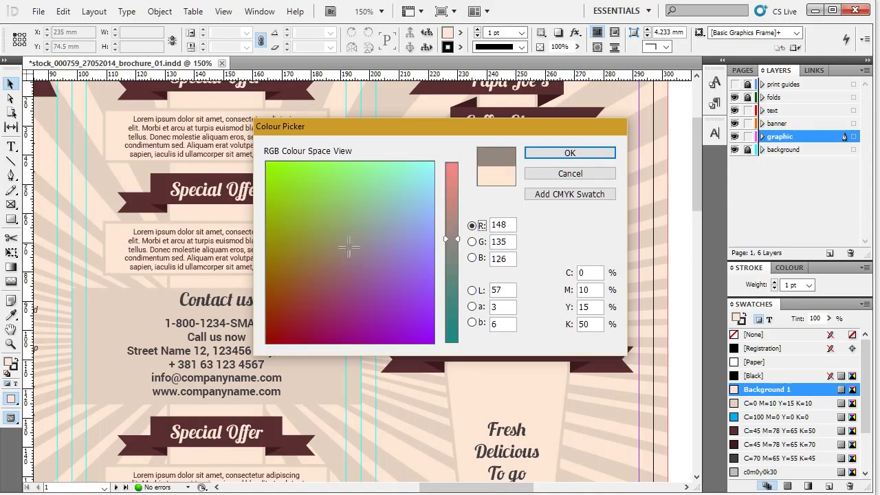
left_click(568, 195)
left_click(570, 153)
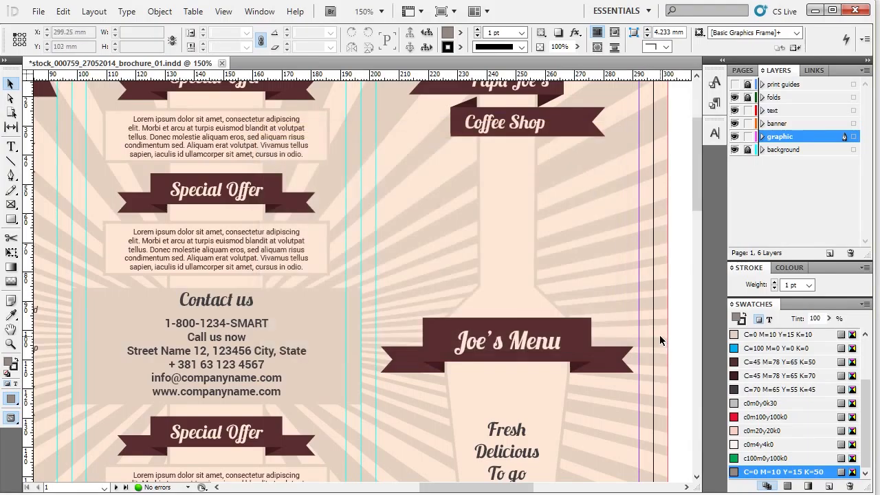
left_click_drag(768, 475, 788, 403)
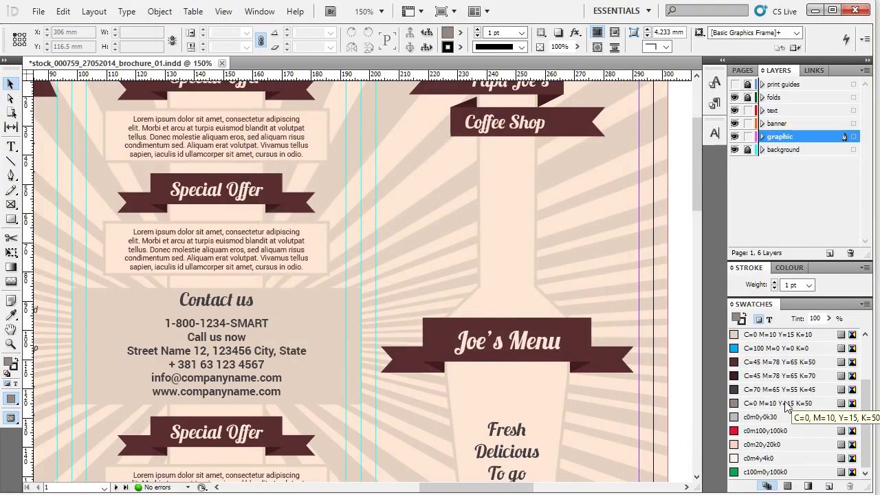
Step: Fill the outline shape behind the front panel's bottle with the C=0 M=10 Y=15 K=50 swatch and check that swatch's colour settings
left_click(538, 227)
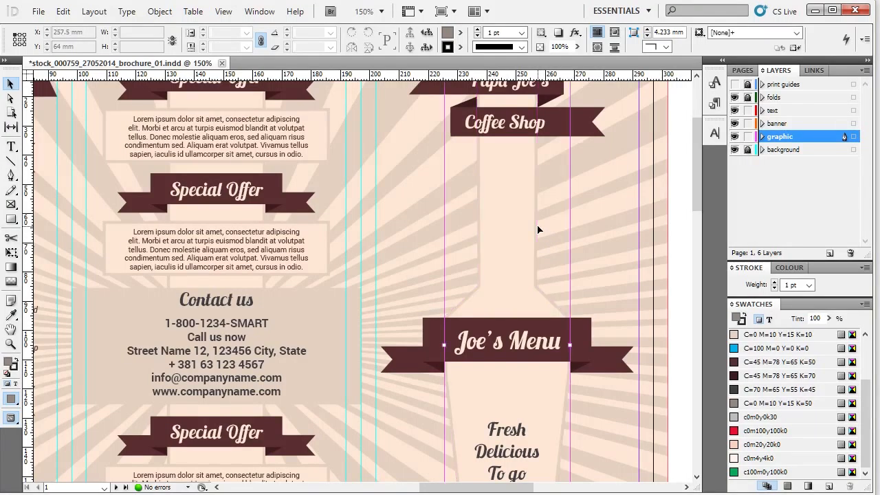
left_click(777, 404)
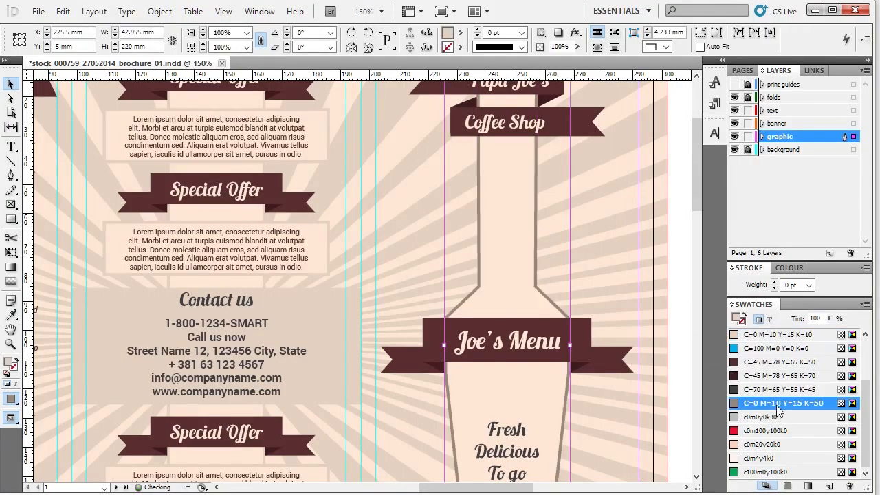
left_click(681, 253)
scroll(459, 342, "down", 2)
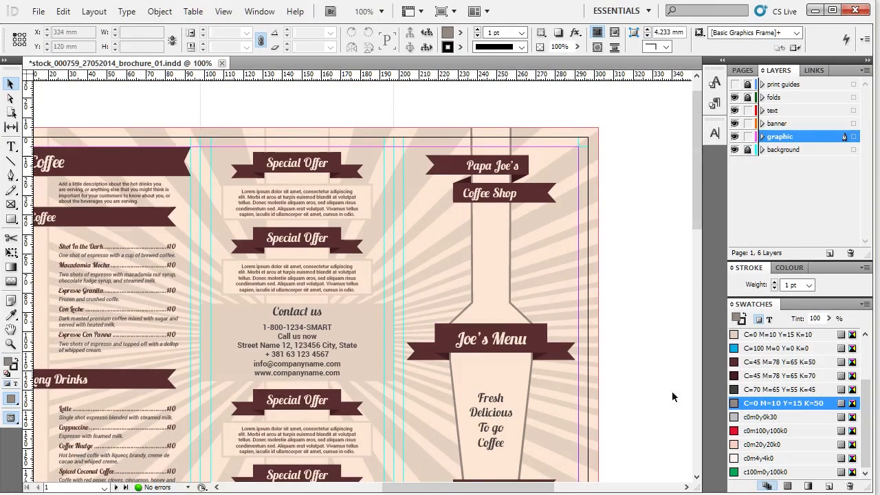
double_click(763, 405)
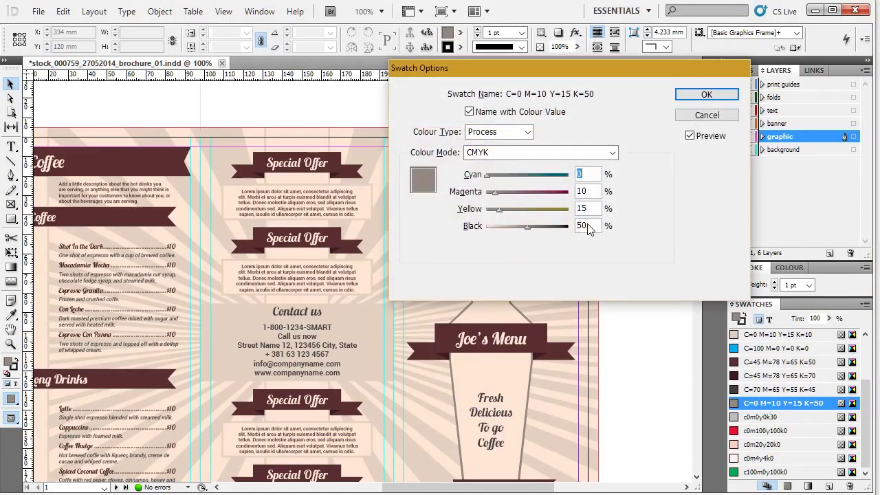
left_click(696, 115)
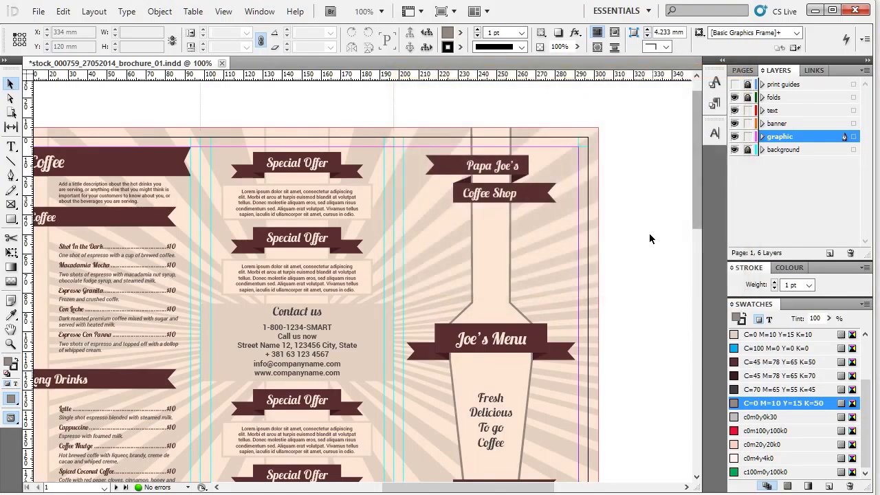
Step: Look over the recoloured bottle outline on the front panel and the text of the panel with the coffee menu
scroll(642, 241, "down", 3)
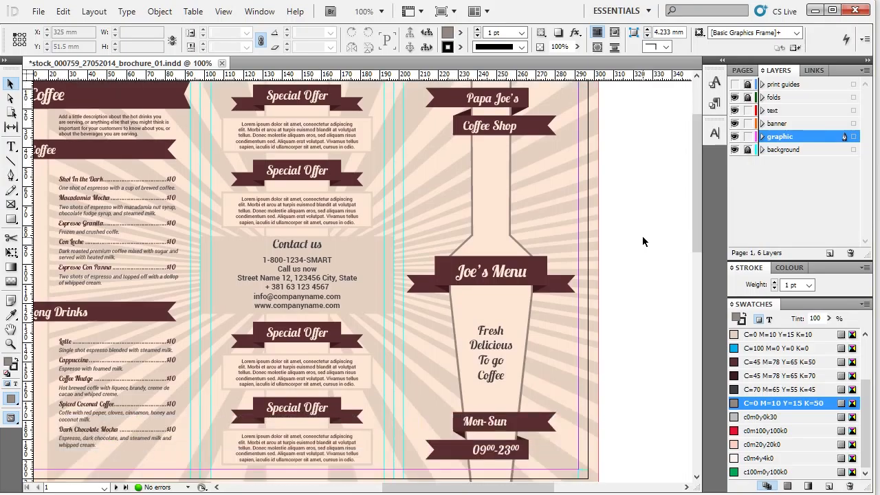
key("ctrl+minus")
key("ctrl+equal")
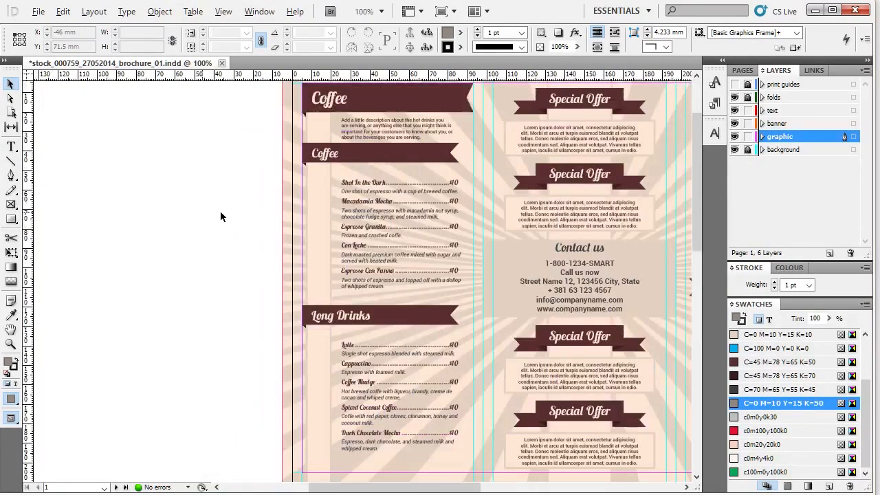
key("ctrl+equal")
left_click_drag(223, 181, 165, 256)
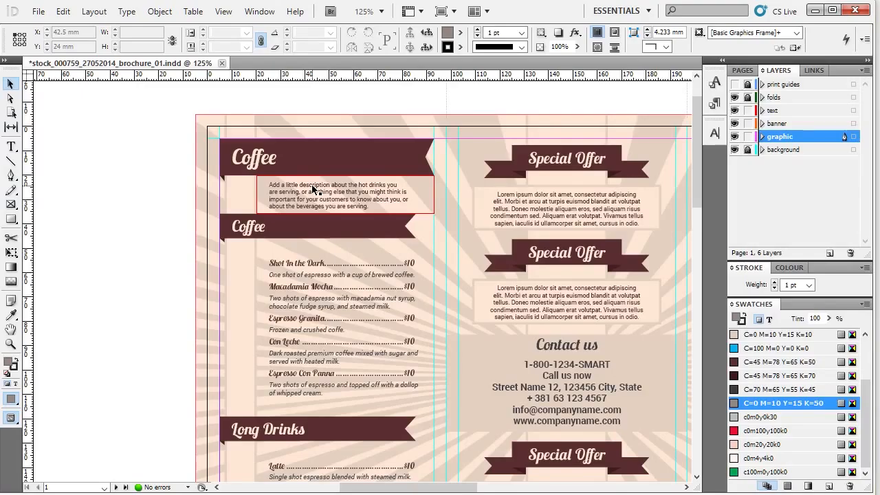
left_click(122, 188)
scroll(123, 188, "down", 3)
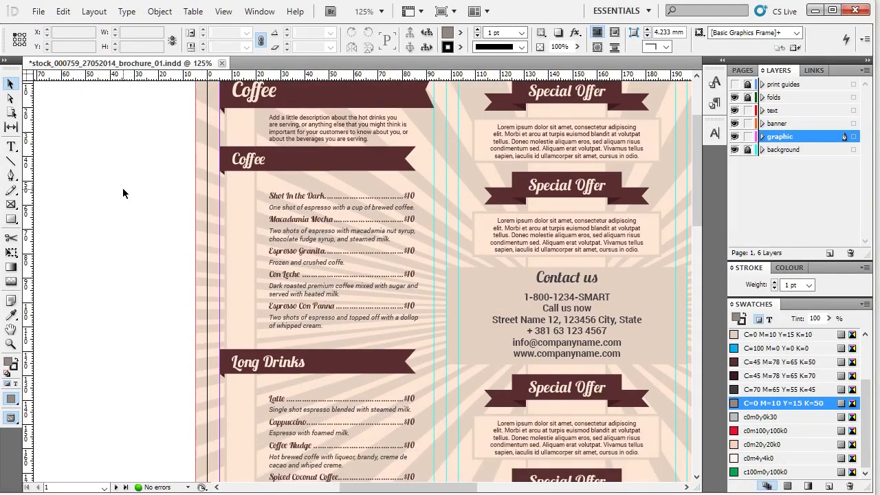
scroll(120, 213, "up", 3)
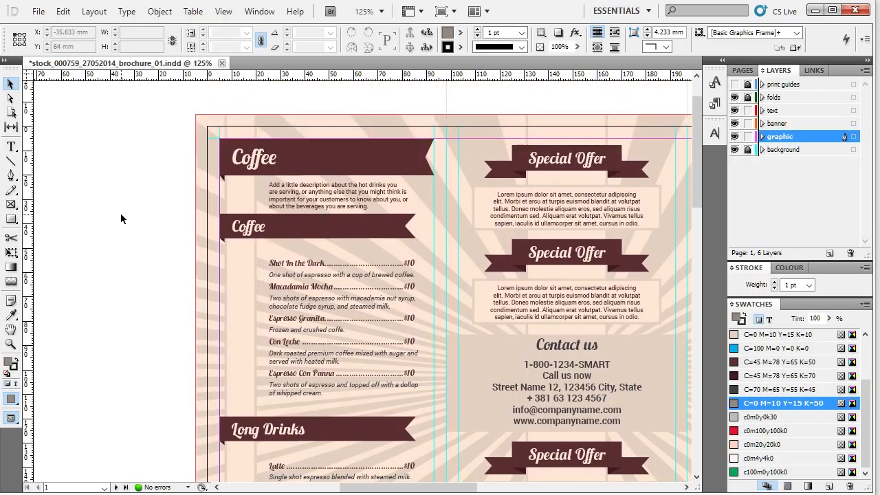
Step: Replace the description text under the top Coffee banner with "type it here"
left_click(292, 208)
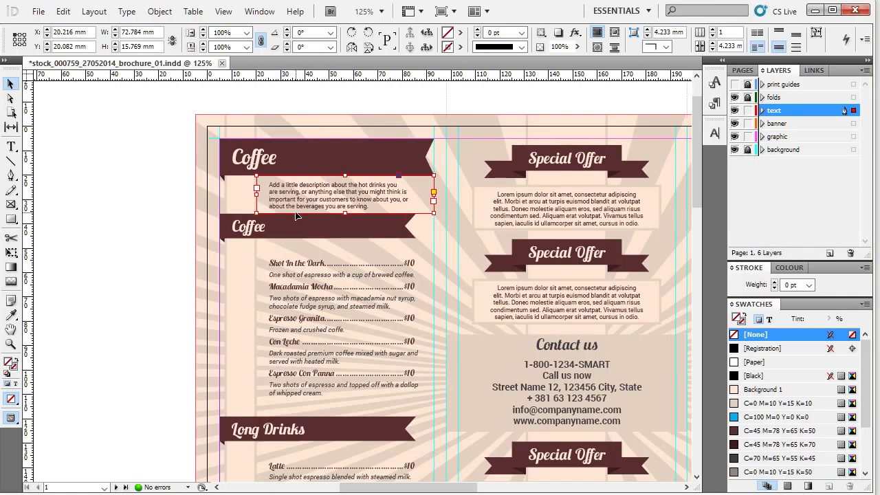
key("t")
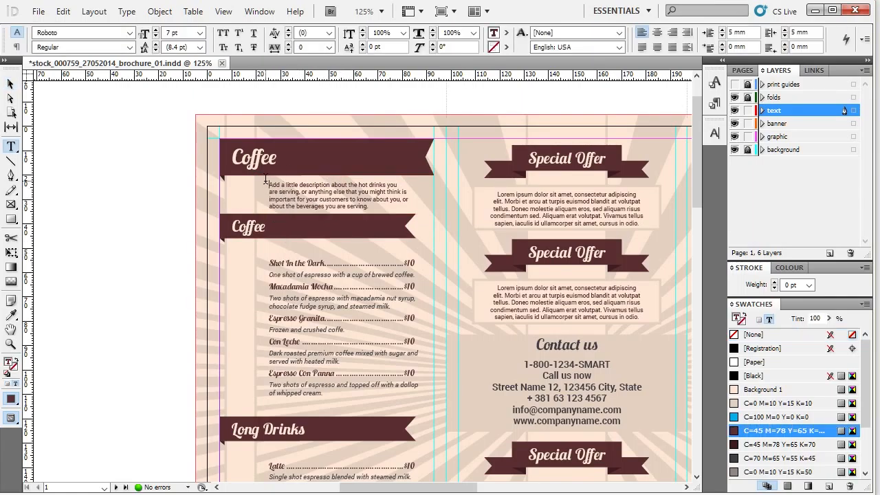
left_click_drag(265, 180, 415, 202)
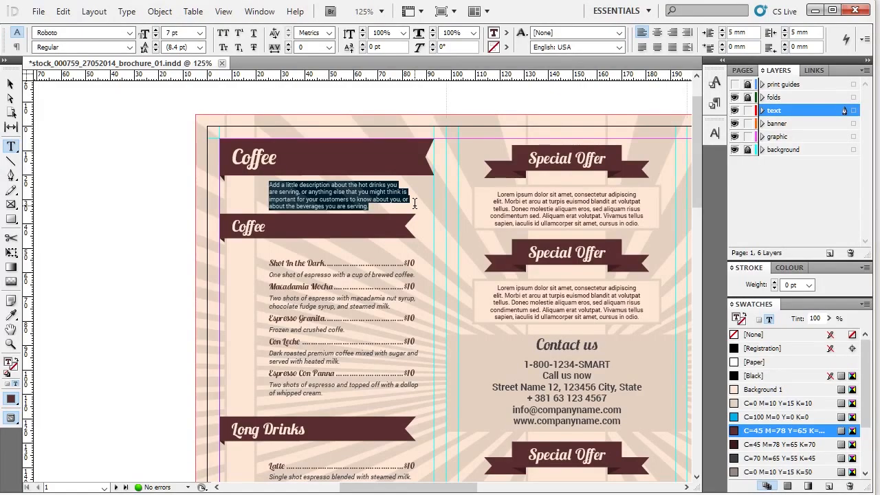
type("type it here")
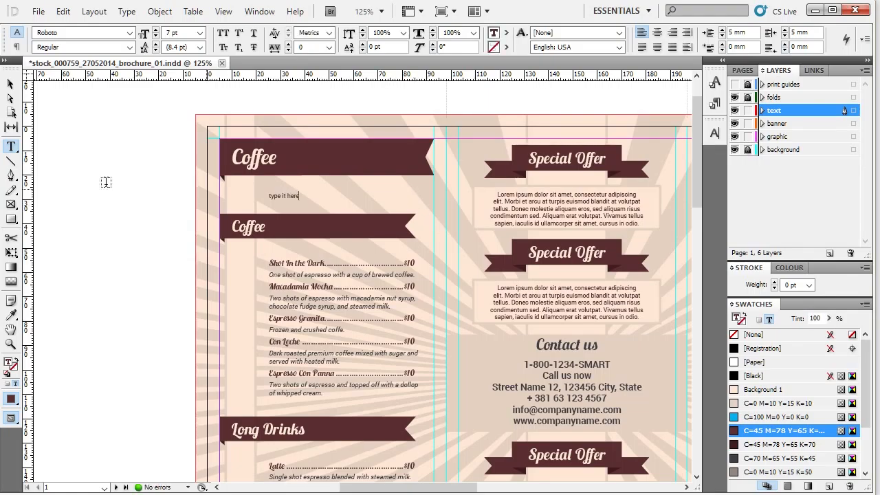
left_click(11, 83)
left_click(133, 180)
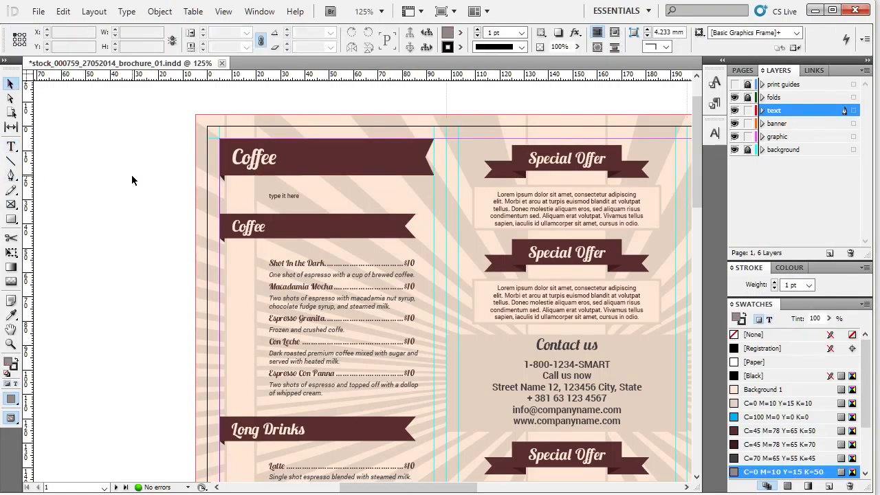
Step: Select the drink names, prices and descriptions in the list below the second Coffee banner to examine the editable text
scroll(150, 180, "down", 2)
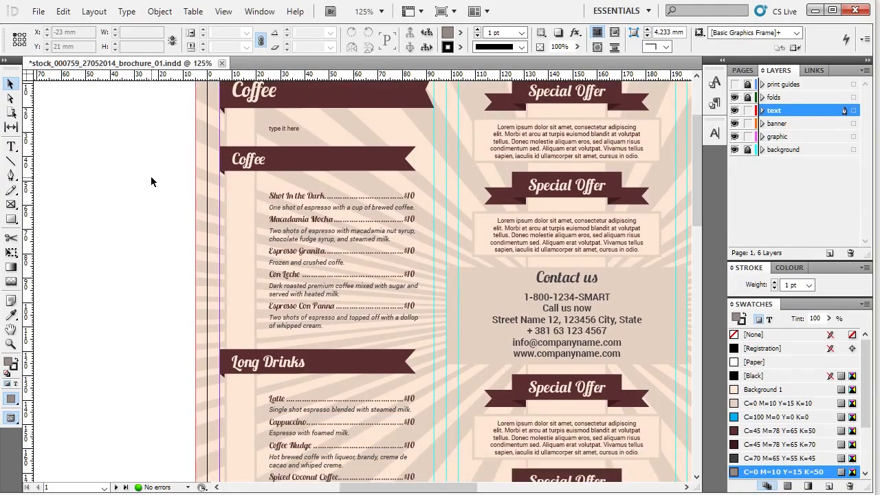
left_click(279, 197)
double_click(275, 190)
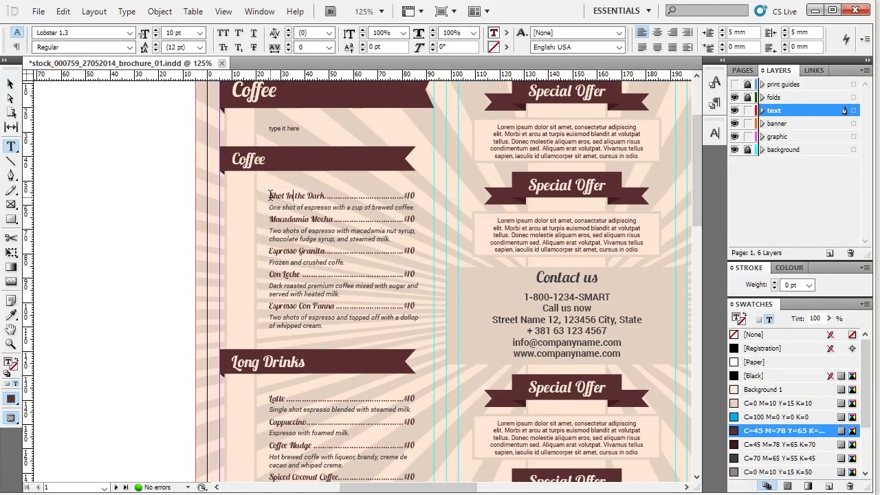
left_click_drag(268, 195, 428, 333)
left_click(12, 84)
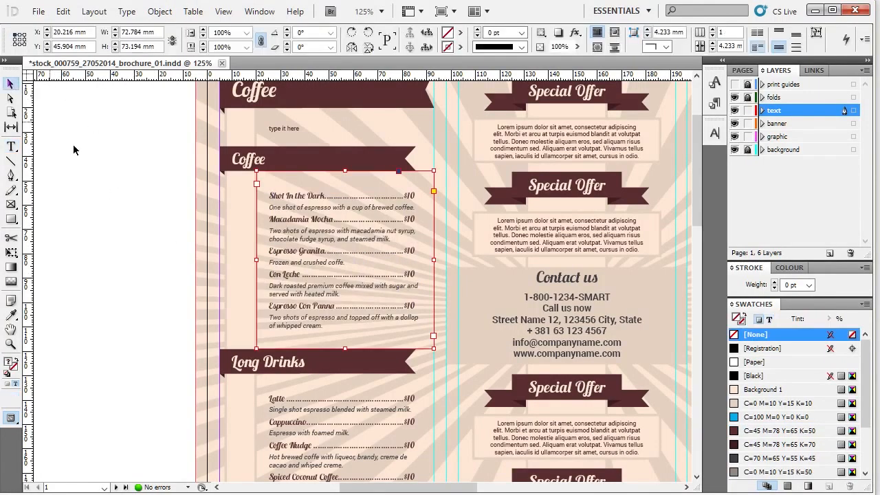
left_click(87, 159)
Step: Examine the type formatting of the "Shot In the Dark" title line and of the description line beneath it
scroll(149, 204, "down", 1)
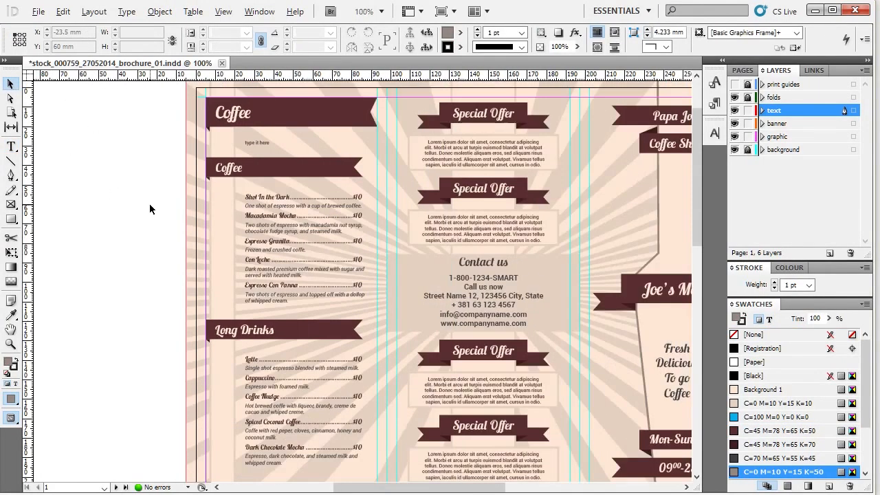
scroll(149, 201, "up", 2)
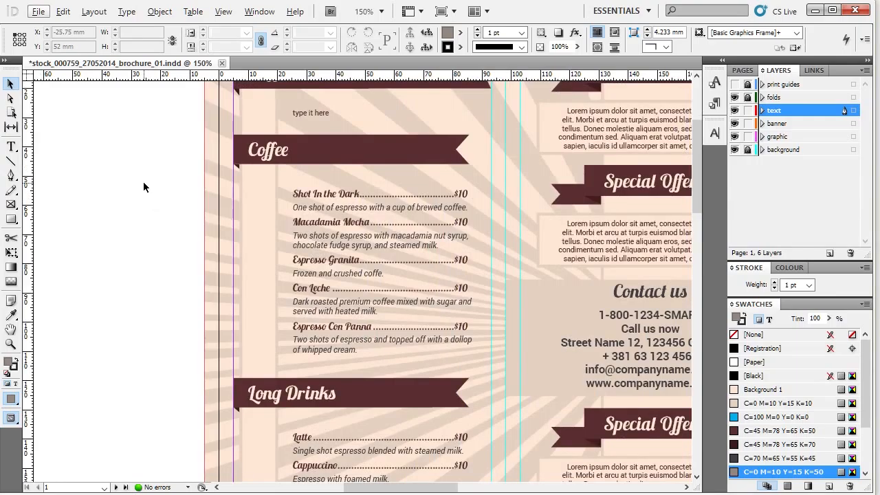
left_click(143, 183)
left_click(304, 200)
left_click(165, 197)
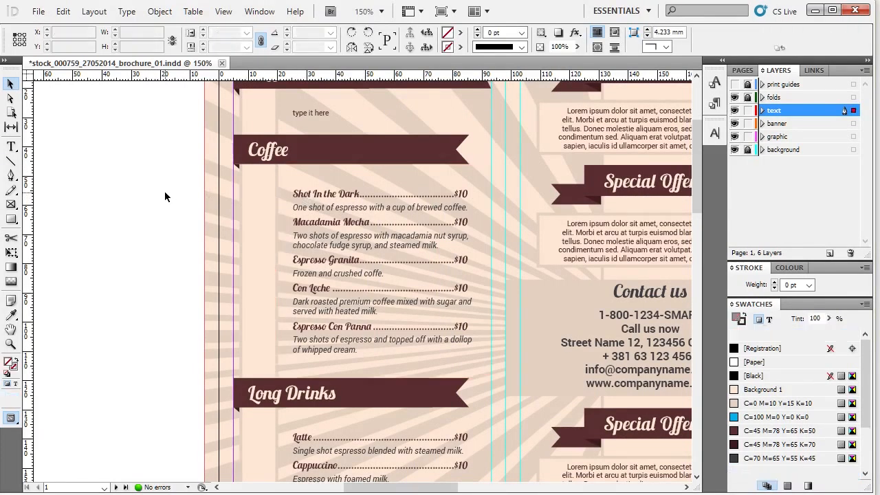
left_click(297, 197)
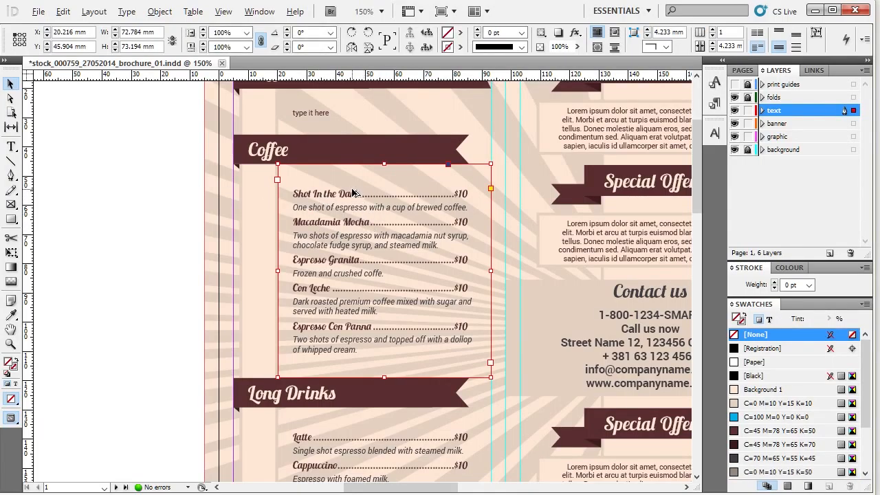
scroll(352, 190, "up", 2)
mouse_move(365, 171)
left_mouse_down()
mouse_move(366, 110)
mouse_move(366, 168)
left_mouse_up()
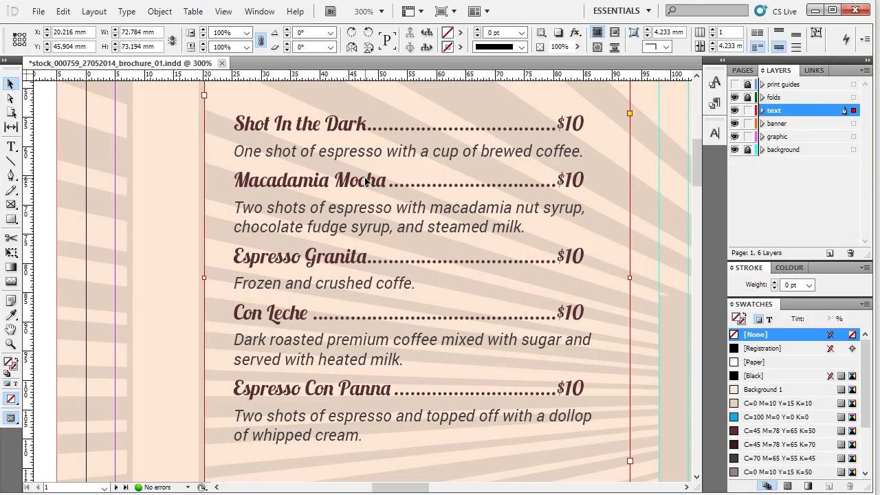
double_click(366, 129)
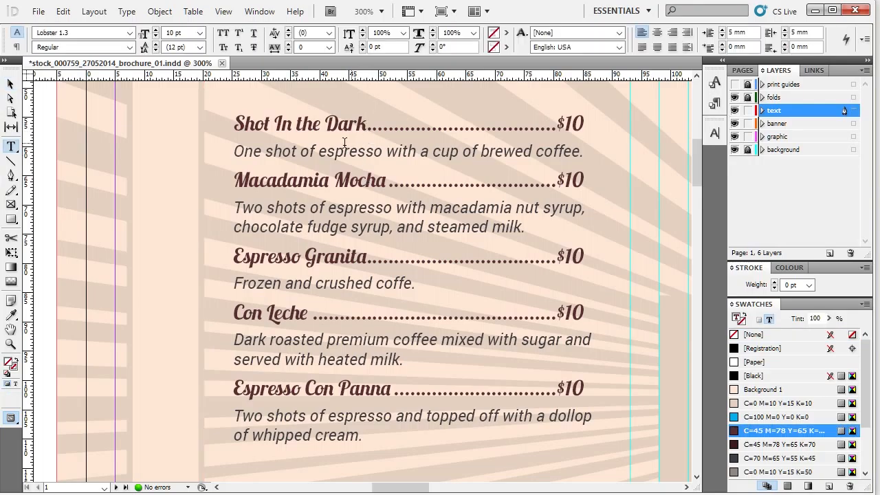
left_click_drag(235, 124, 583, 124)
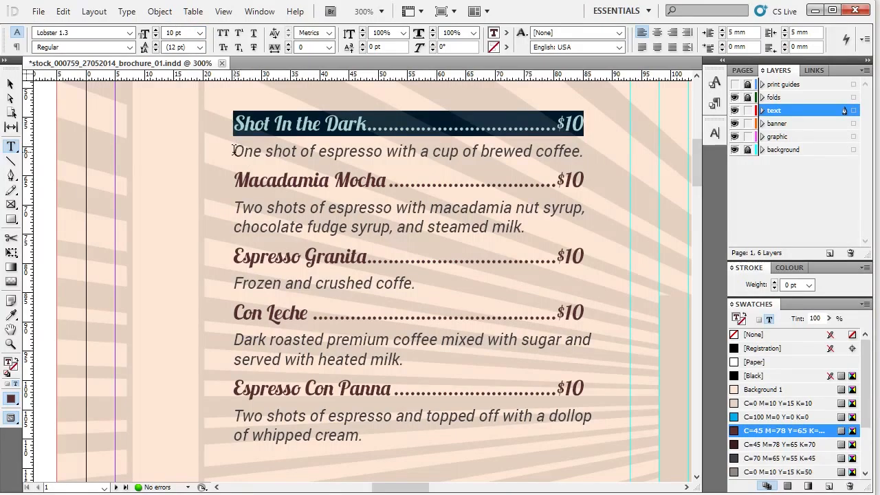
left_click_drag(234, 150, 585, 154)
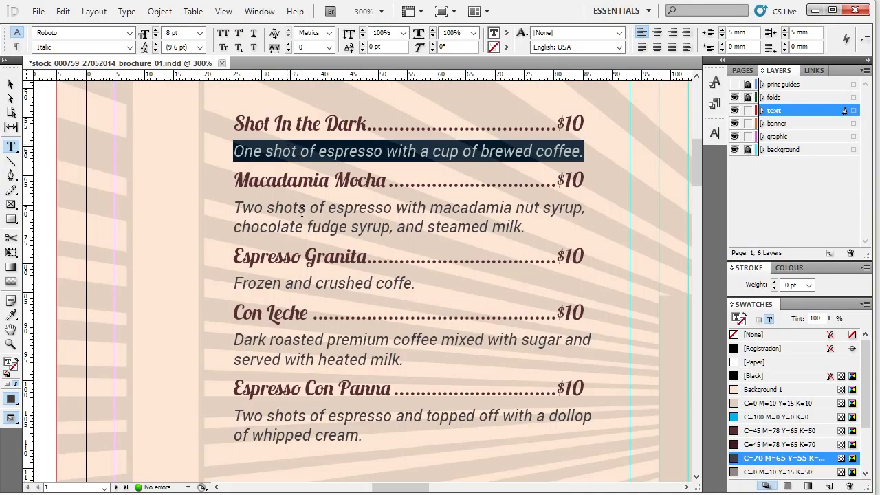
Step: Apply the [Basic Paragraph] style to all the text in the drink list under the Coffee banner
left_click(255, 180)
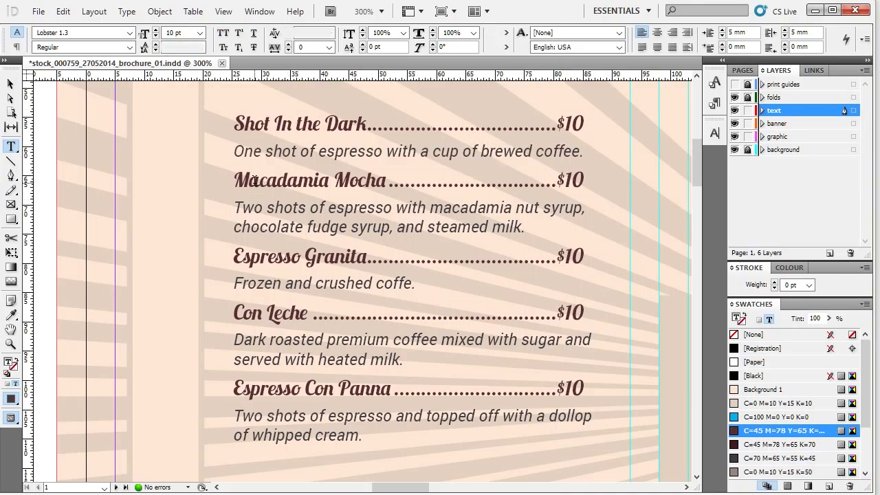
left_click(11, 84)
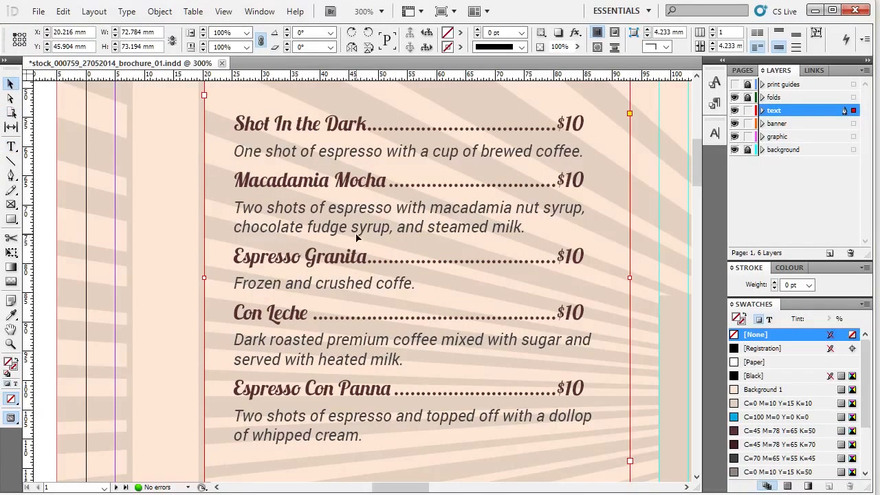
left_click(240, 493)
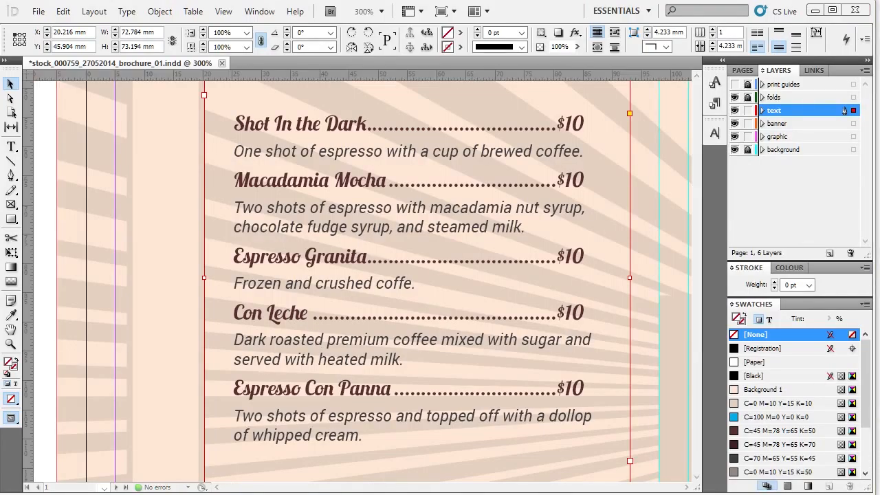
left_click(715, 105)
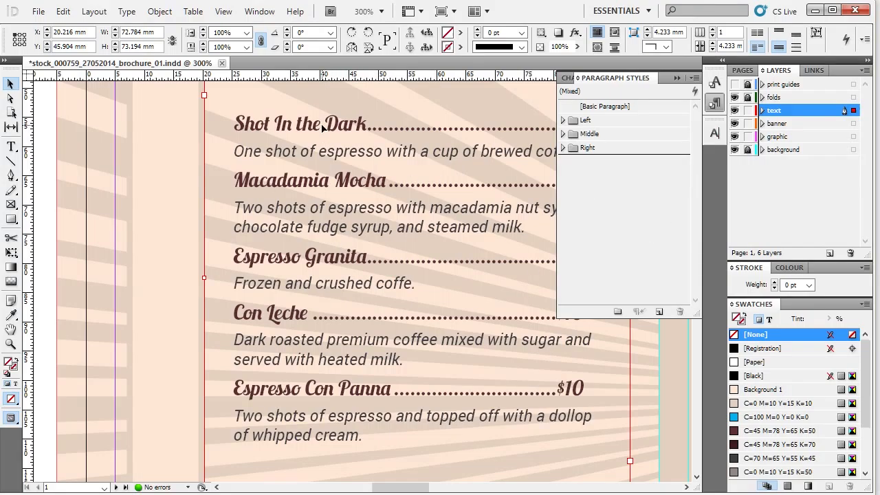
double_click(250, 181)
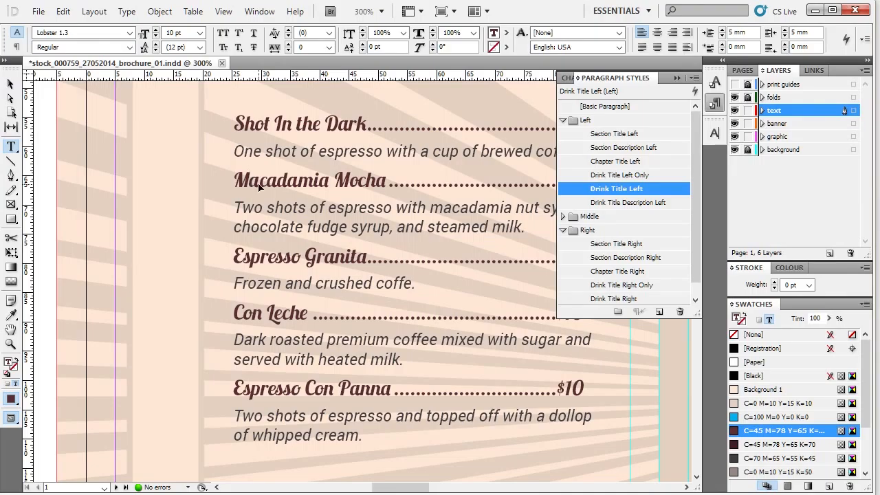
key("ctrl+a")
left_click(602, 108)
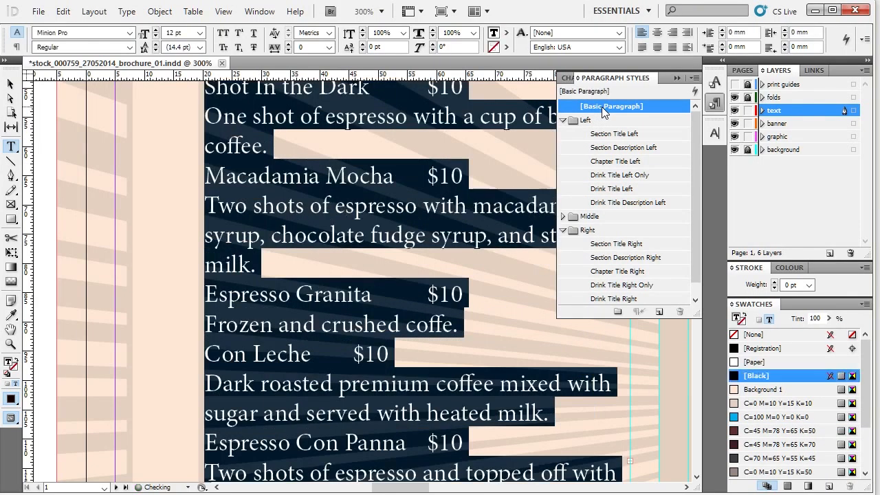
left_click(10, 83)
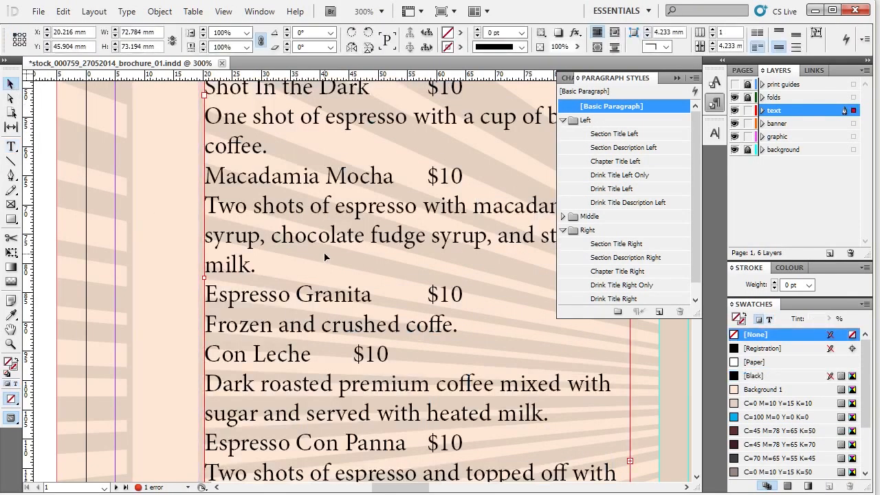
left_click(715, 103)
scroll(347, 289, "down", 1)
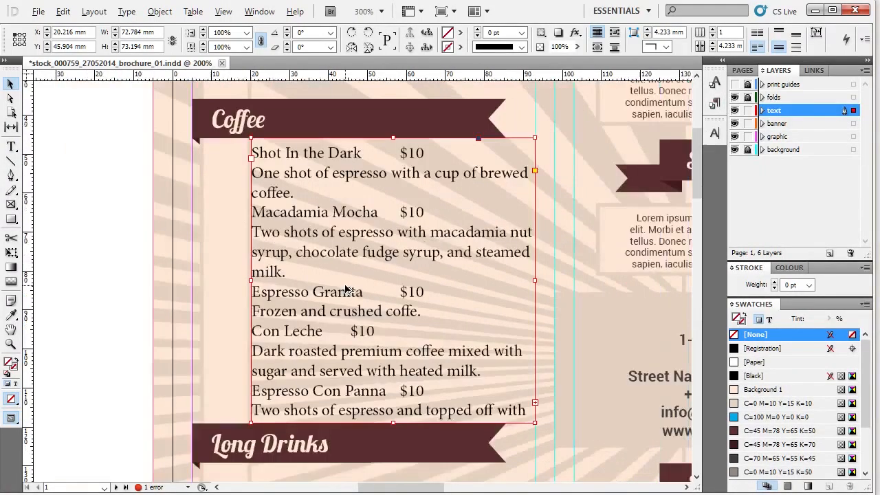
Step: Switch to the Notepad document with the drink list and examine the tab between "Shot In the Dark" and its price
left_click(103, 222)
key("alt+Tab")
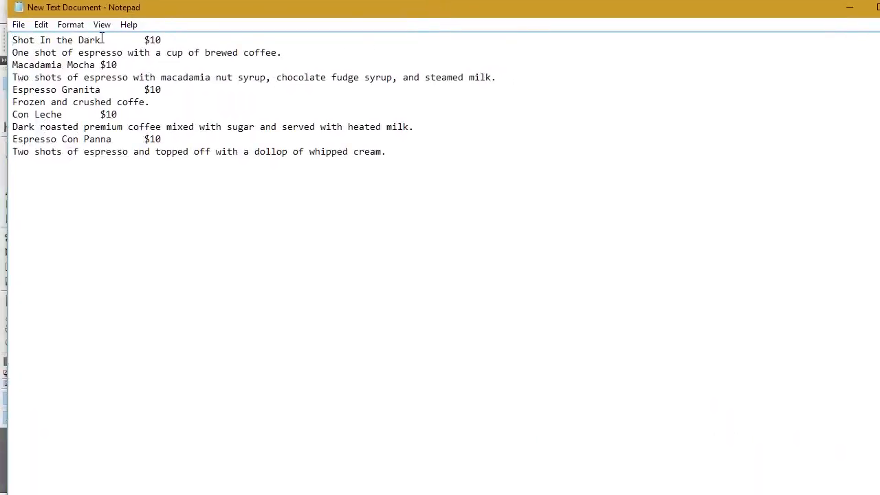
left_click_drag(101, 39, 128, 39)
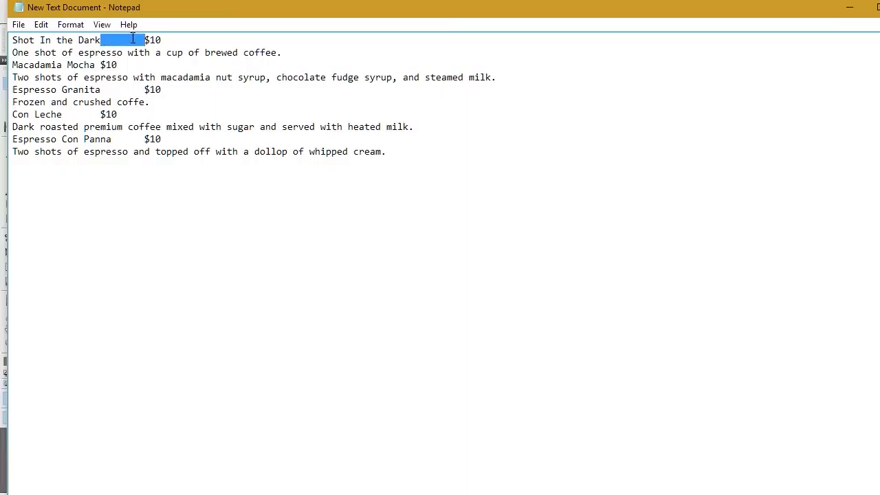
left_click(105, 43)
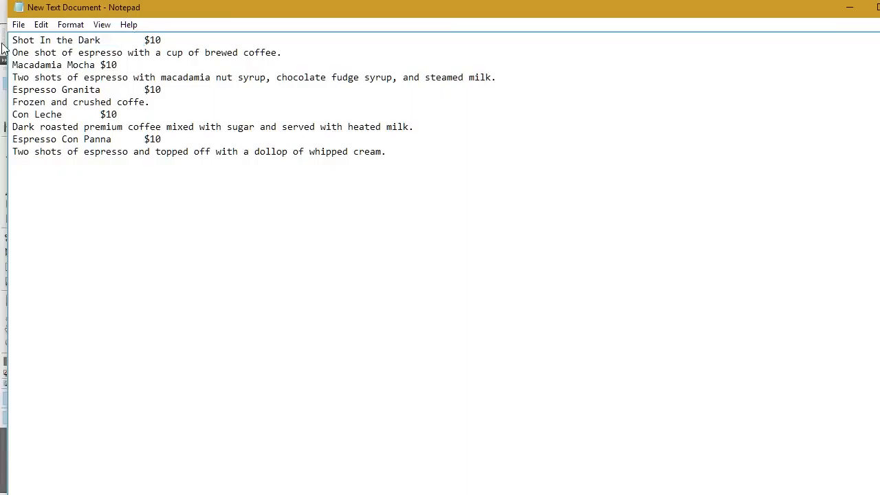
Step: Try dots instead of the tab before the Shot In the Dark price and a line break after it, reverting both
left_click_drag(11, 40, 133, 41)
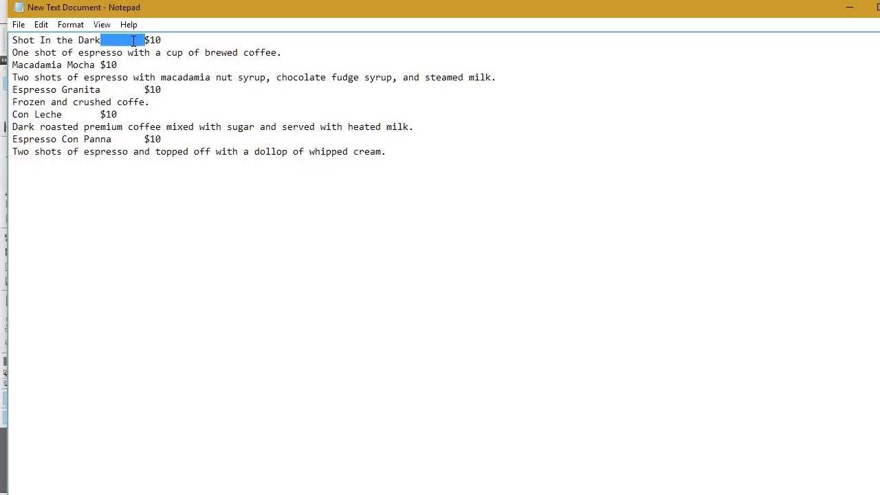
type("............")
left_click_drag(167, 40, 102, 40)
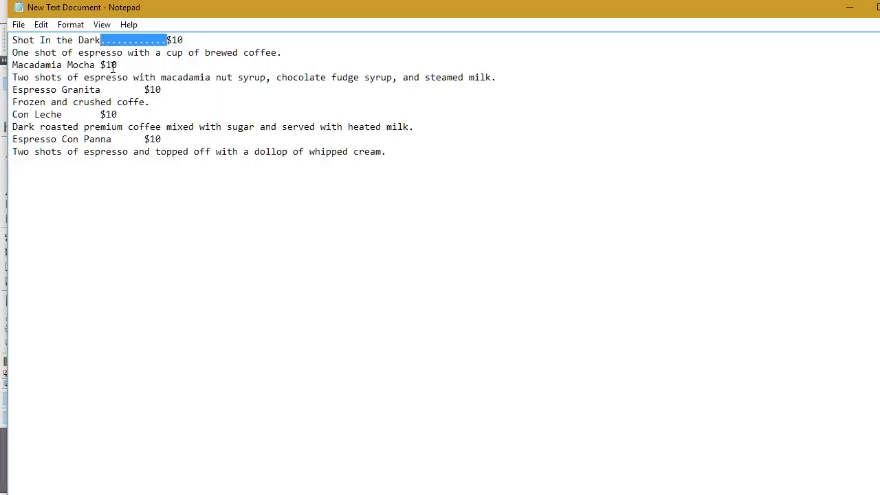
key("Tab")
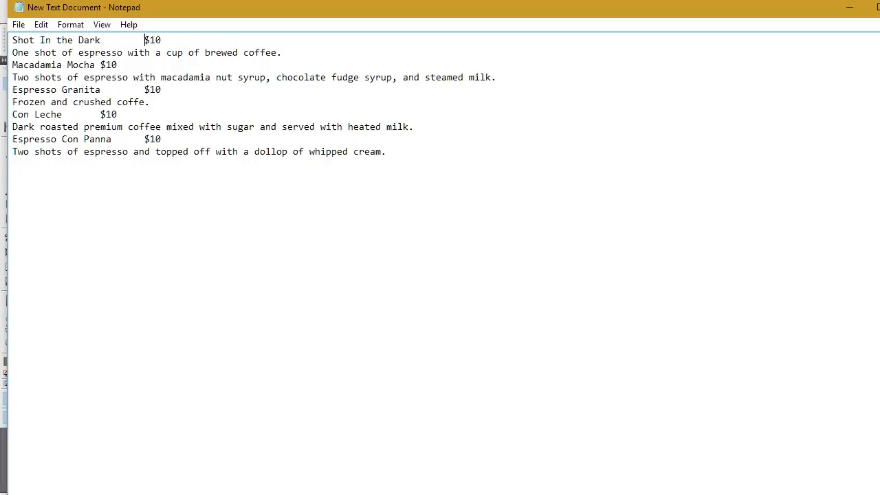
left_click(164, 40)
key("Return")
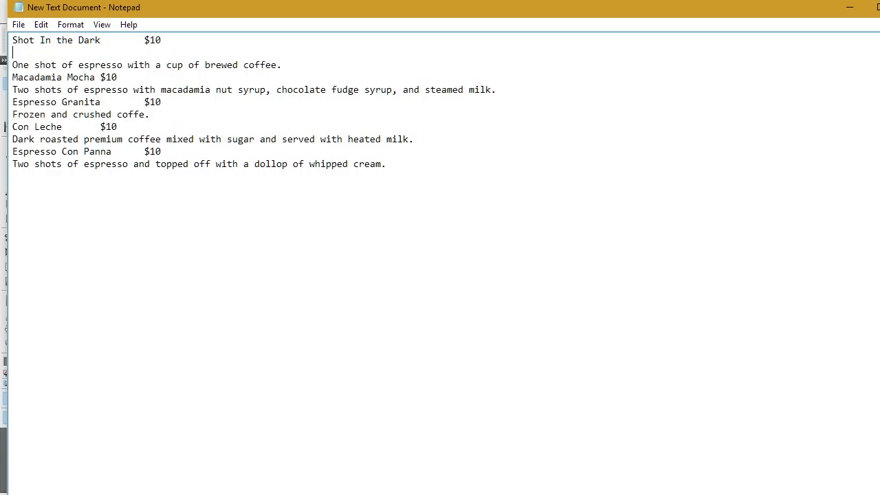
key("BackSpace")
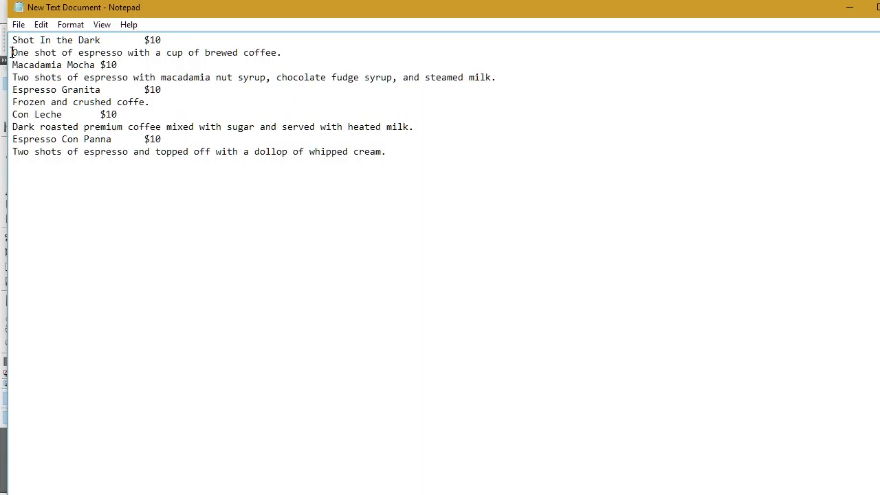
Step: Examine the description line under "Shot In the Dark" and the tab before the Macadamia Mocha price
left_click_drag(12, 52, 283, 53)
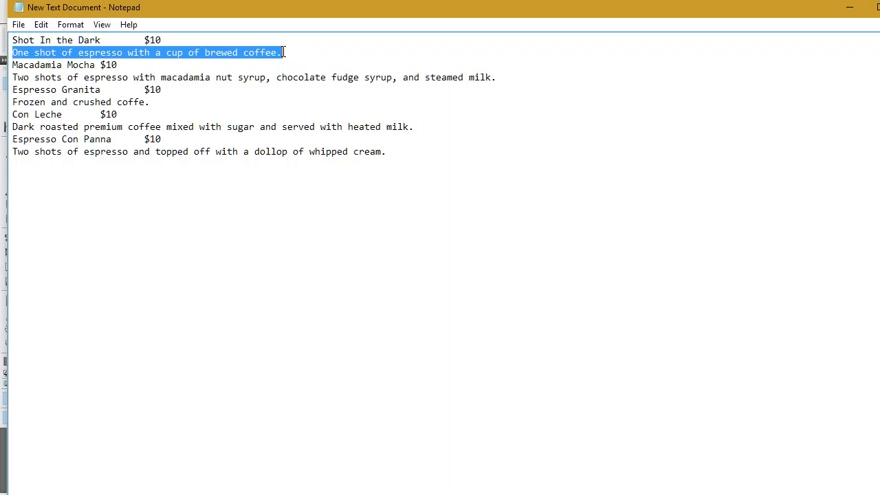
left_click(284, 52)
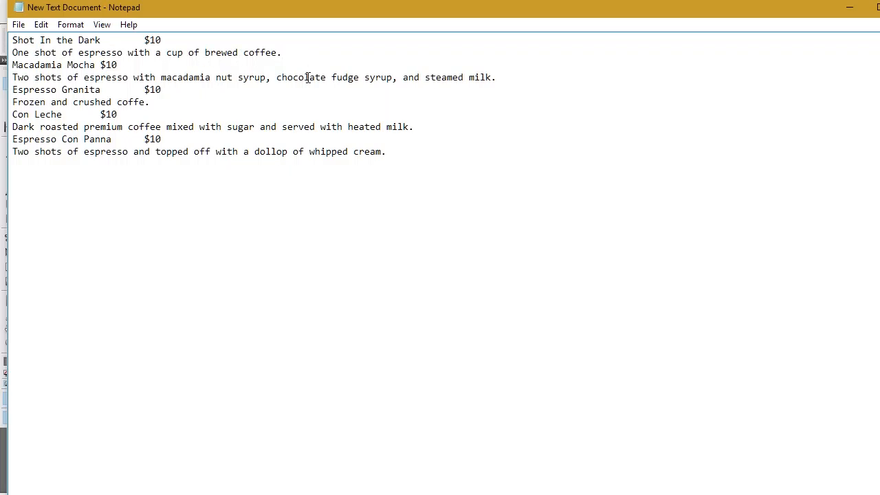
left_click_drag(96, 67, 104, 67)
left_click(119, 77)
Step: Copy the whole drink list from Notepad and paste it over all the text in the brochure's Coffee list frame
left_click_drag(13, 40, 433, 159)
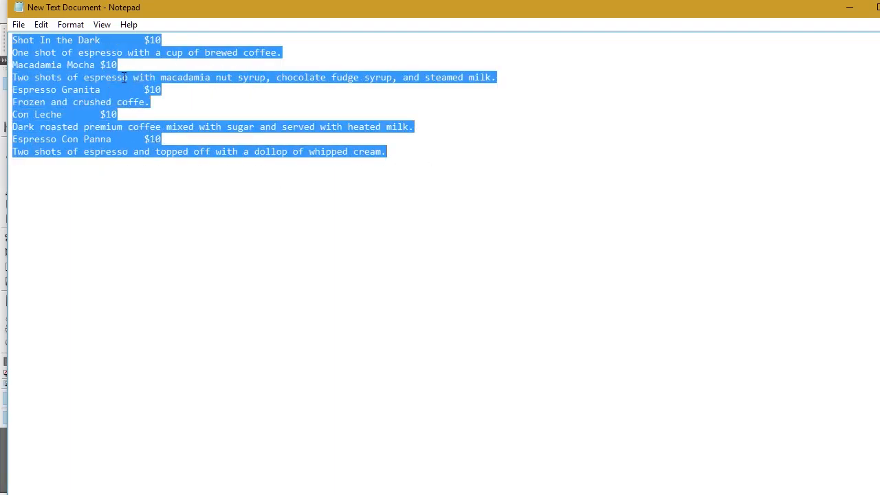
right_click(122, 77)
left_click(138, 117)
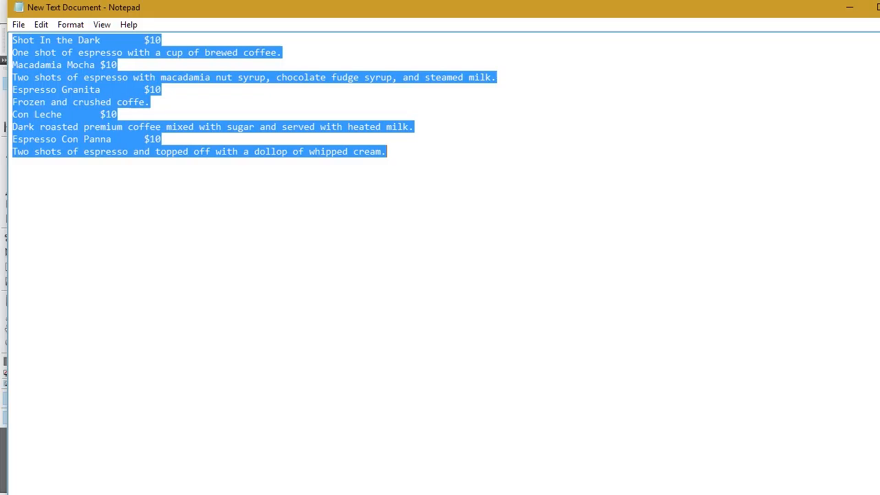
left_click(850, 7)
left_click(383, 168)
double_click(383, 165)
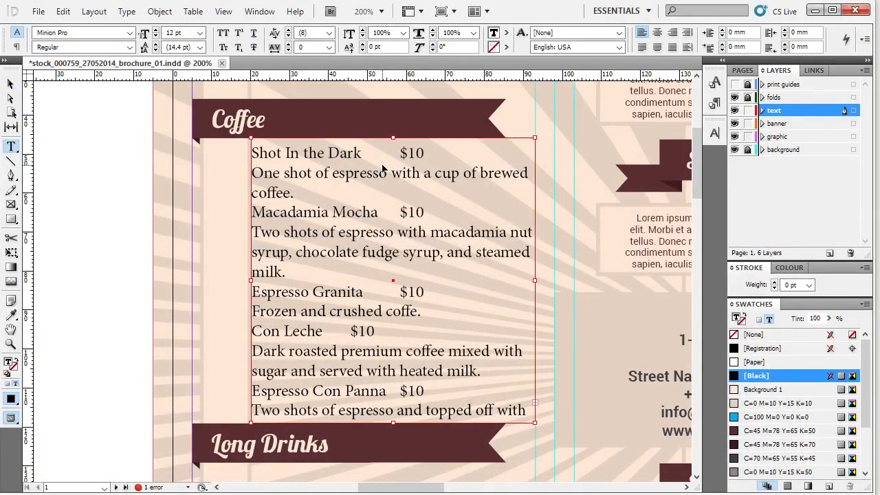
key("ctrl+a")
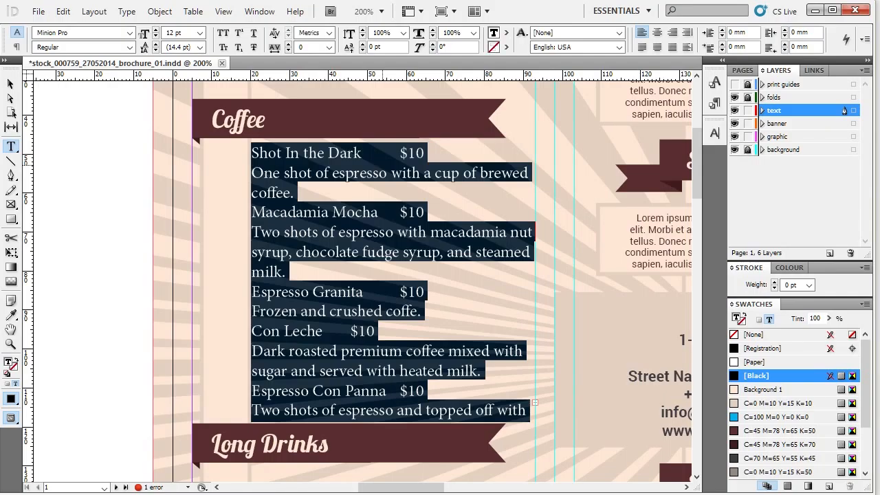
key("ctrl+v")
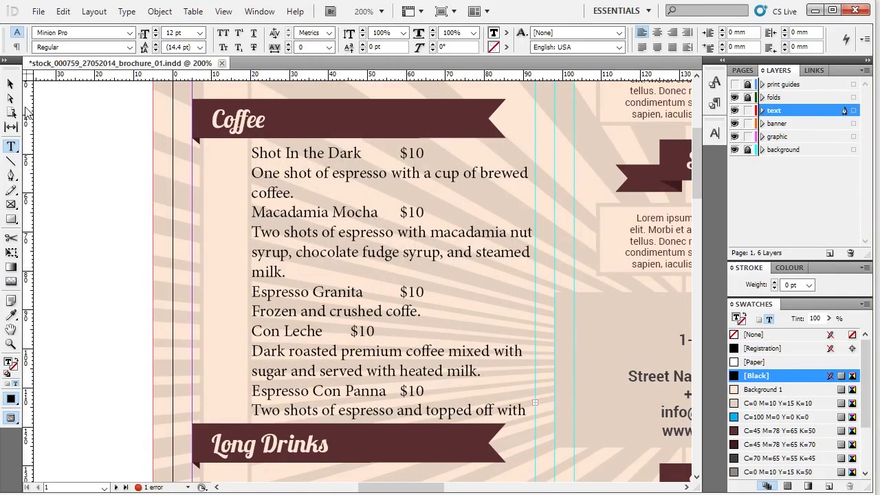
Step: Apply "Drink Title Left" then Next Style to the whole text frame under the Coffee banner and deselect the frame
left_click(10, 84)
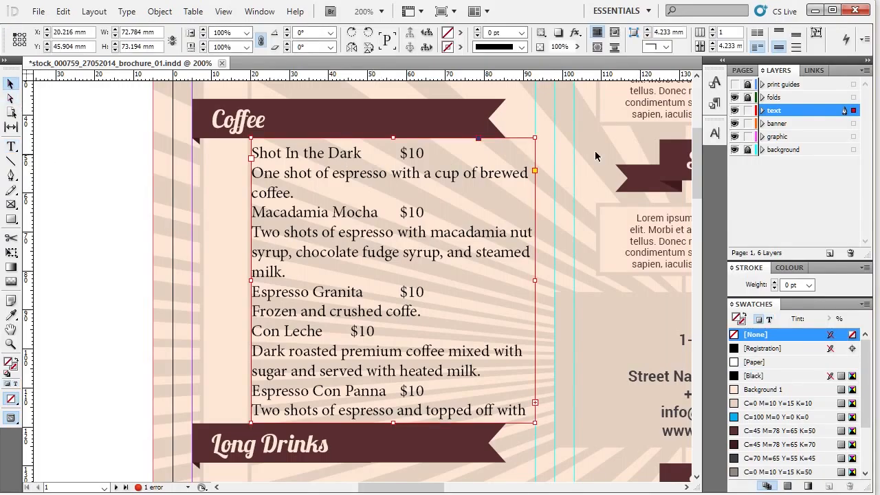
left_click(715, 104)
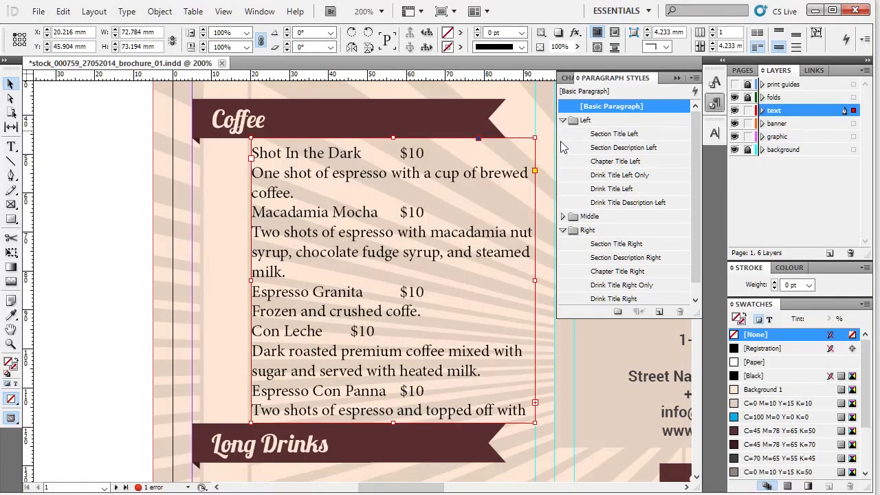
right_click(618, 194)
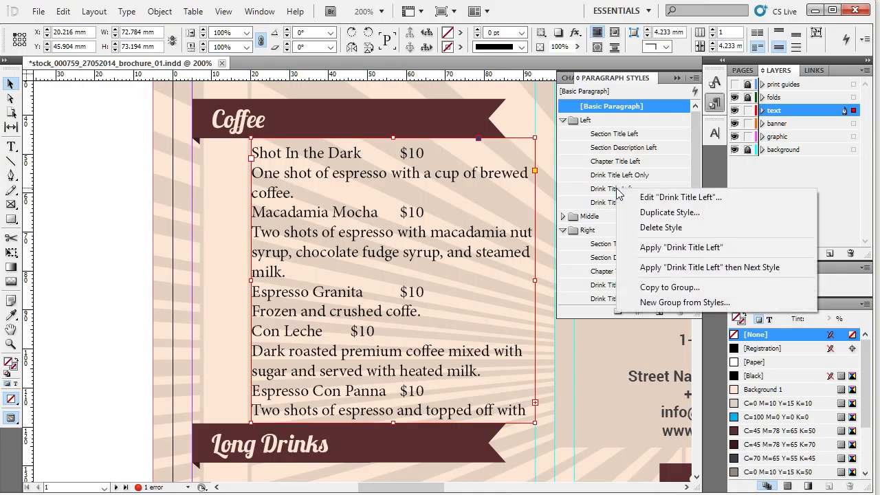
left_click(793, 273)
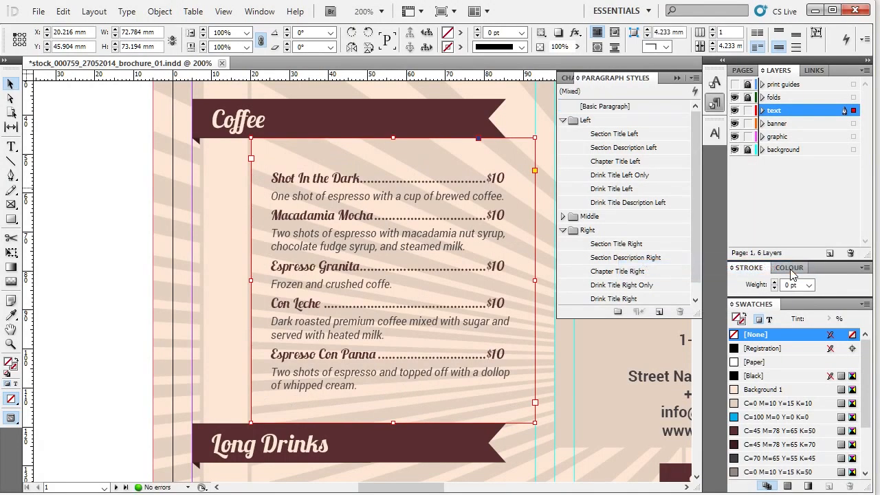
left_click(135, 183)
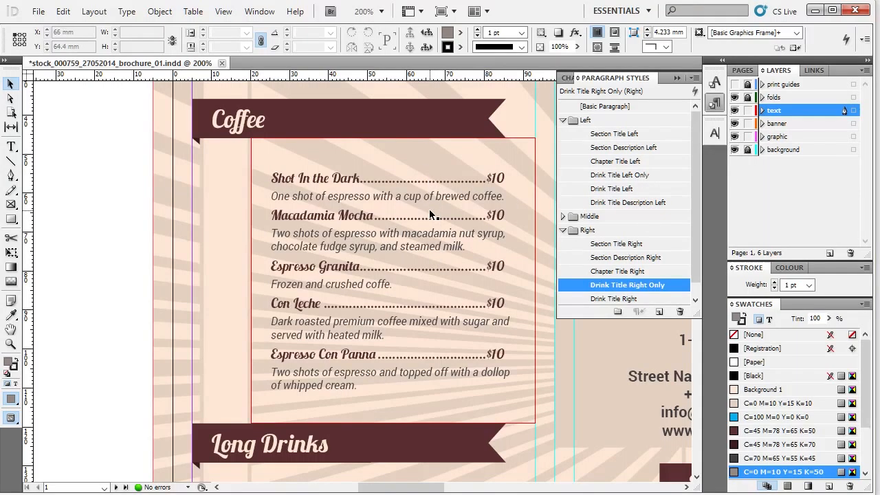
Step: Set the Drink Title Left style's font to Lucida Calligraphy and try a size of 11 pt before returning to 10 pt
double_click(659, 187)
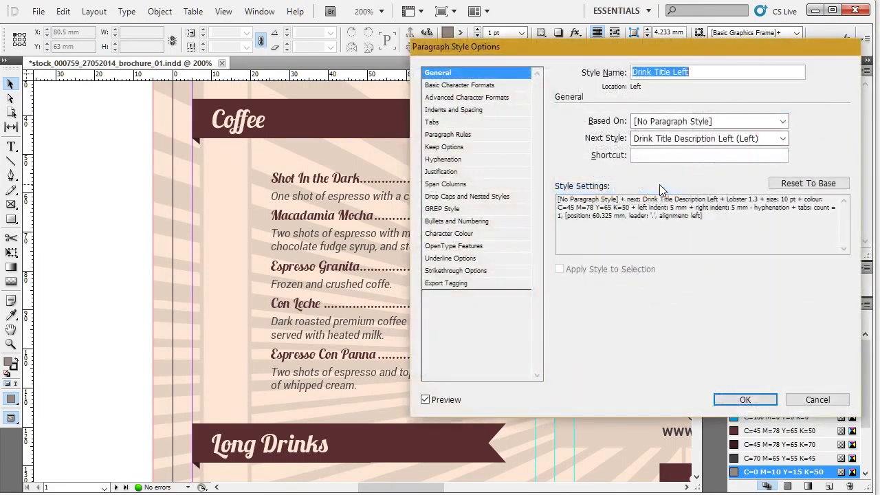
left_click(475, 86)
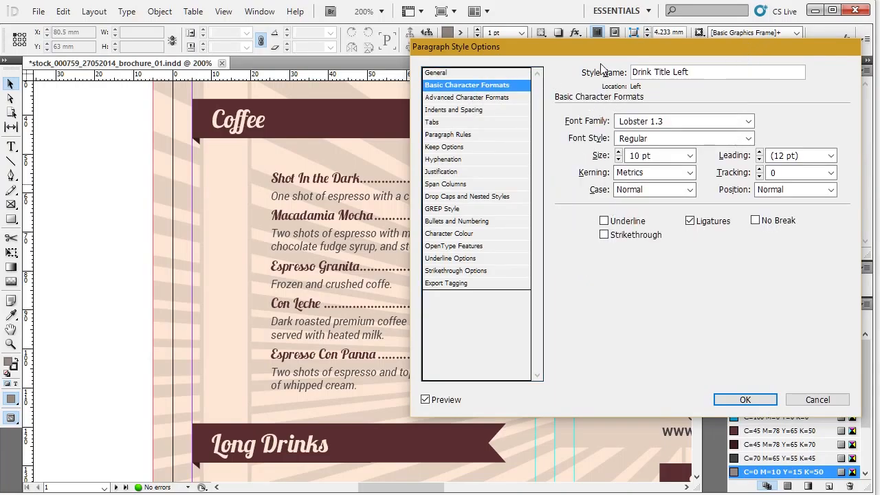
left_click_drag(598, 49, 631, 87)
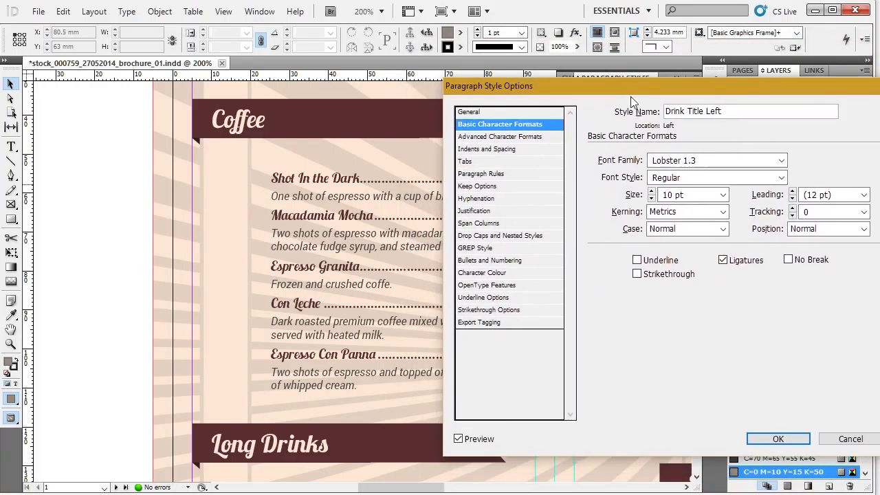
left_click(781, 160)
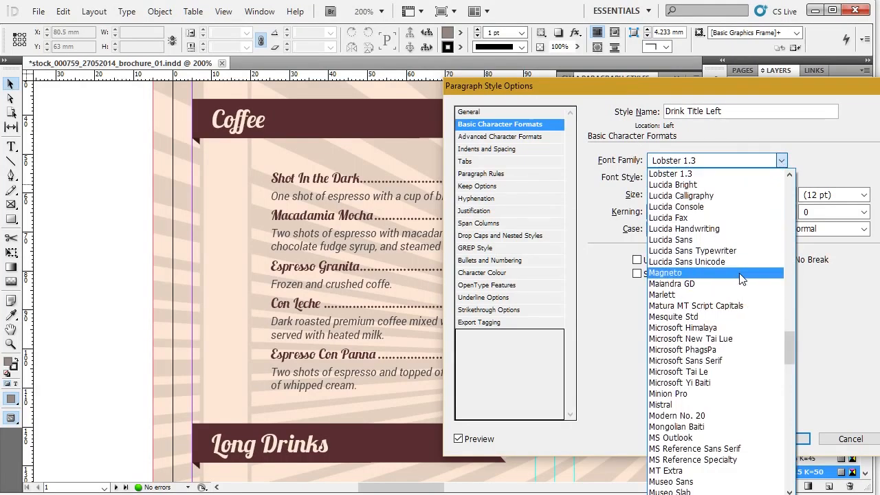
left_click(731, 195)
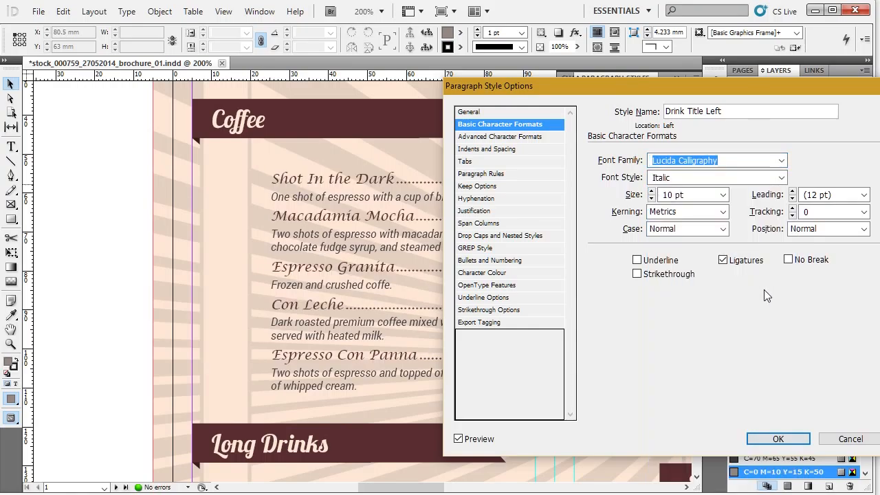
left_click(782, 174)
left_click(782, 176)
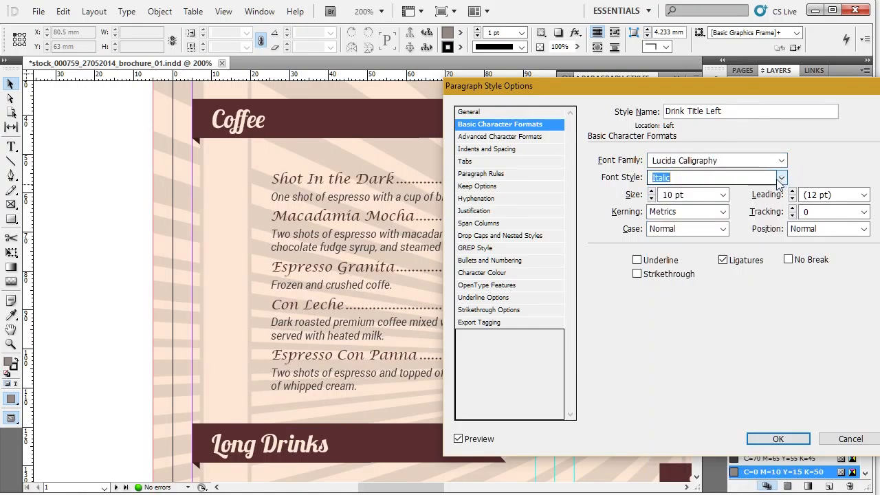
left_click(782, 161)
left_click(782, 161)
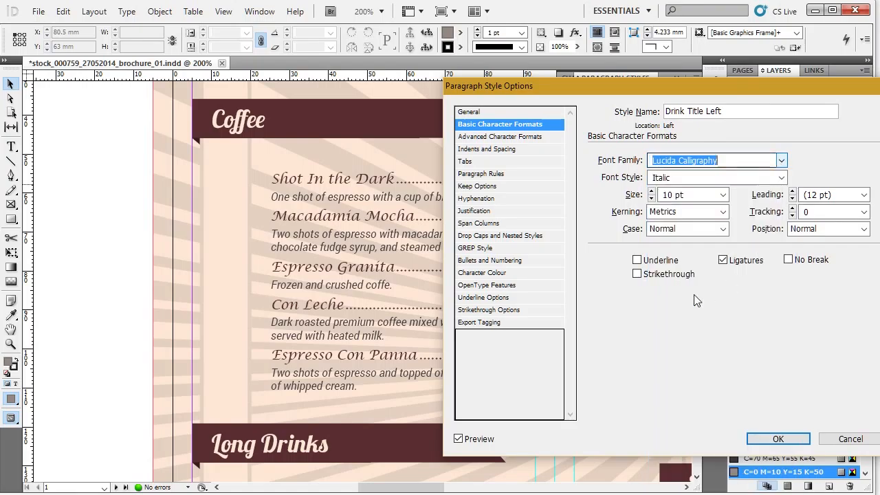
left_click(651, 192)
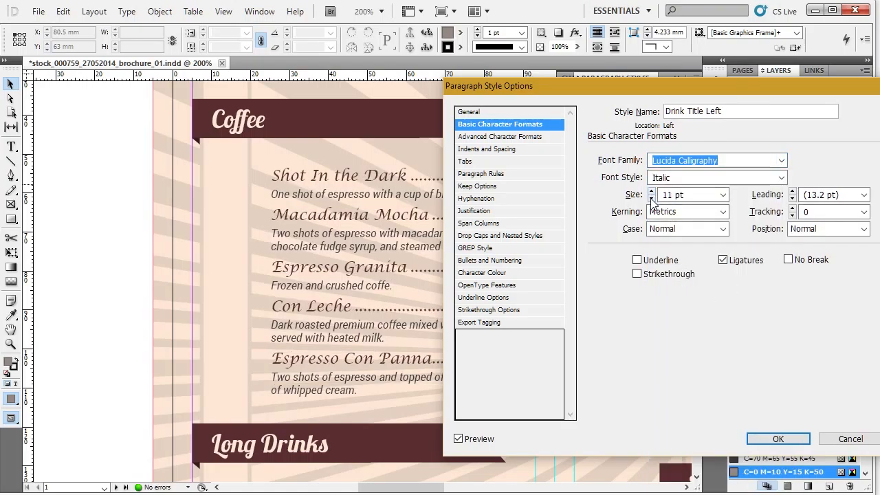
left_click(651, 199)
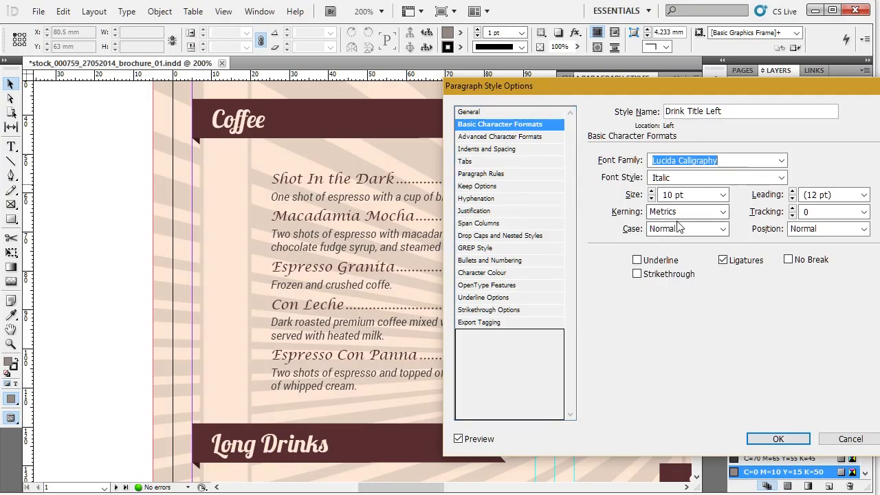
Step: Review the Drink Title Left style's indents, tab stop with dot leader and character colour, and accept the style options
left_click(528, 138)
left_click(527, 149)
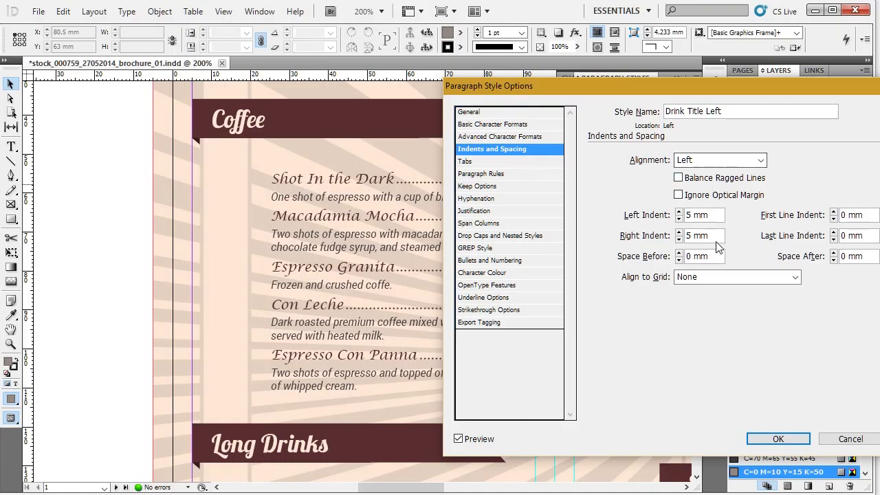
left_click(486, 162)
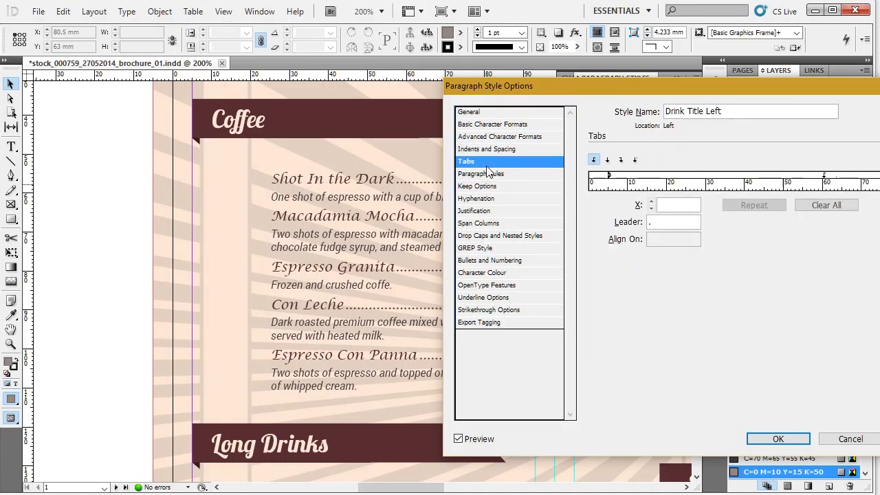
left_click(825, 176)
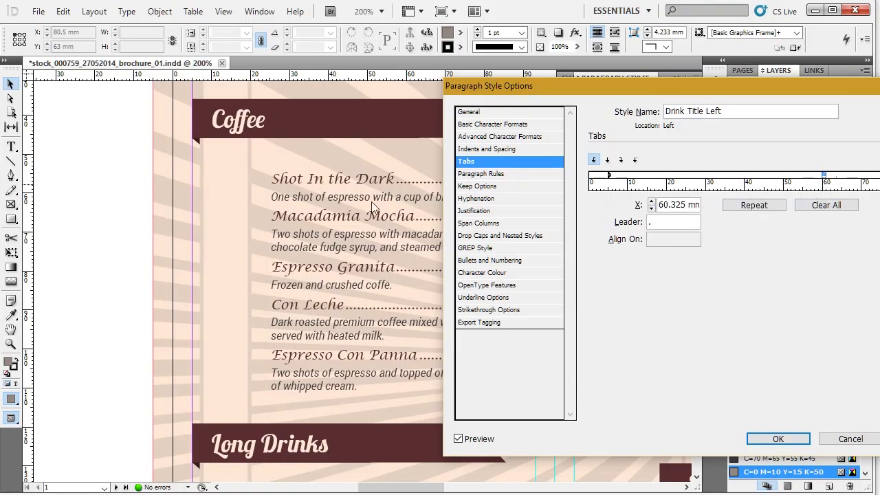
left_click(509, 273)
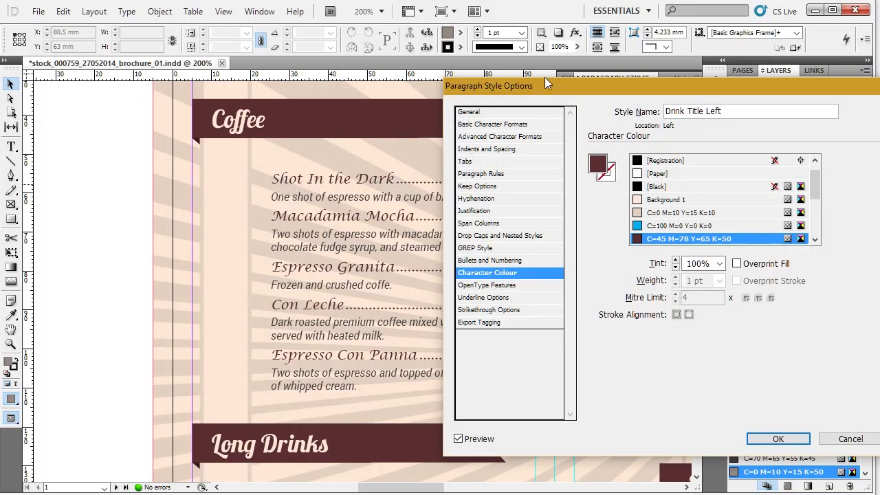
left_click(777, 437)
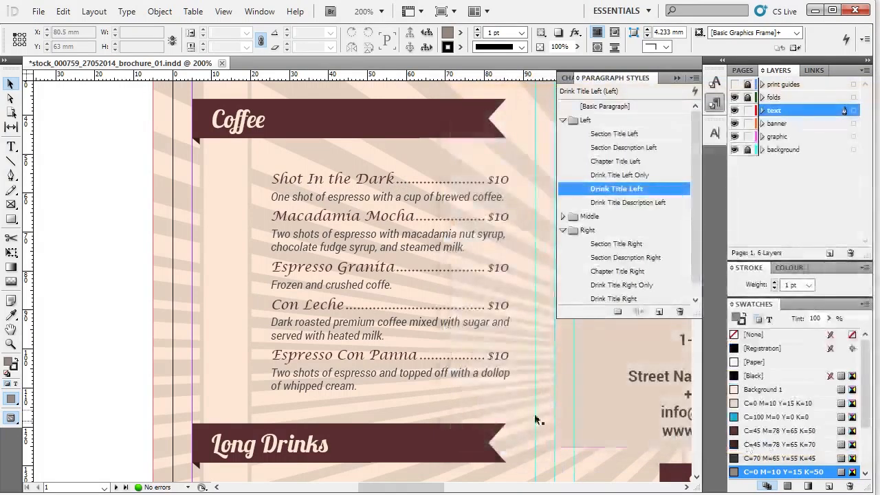
Step: Review the Drink Title Left style's general options, including its Next Style and settings summary
double_click(627, 186)
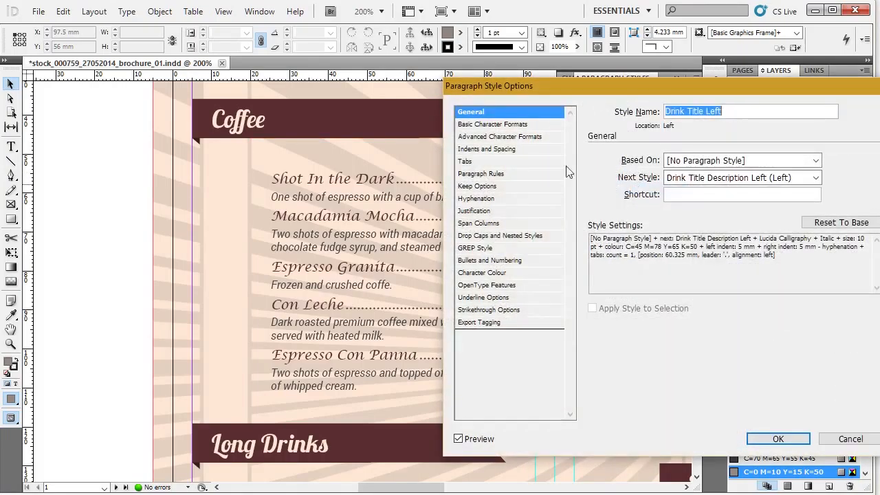
left_click(492, 112)
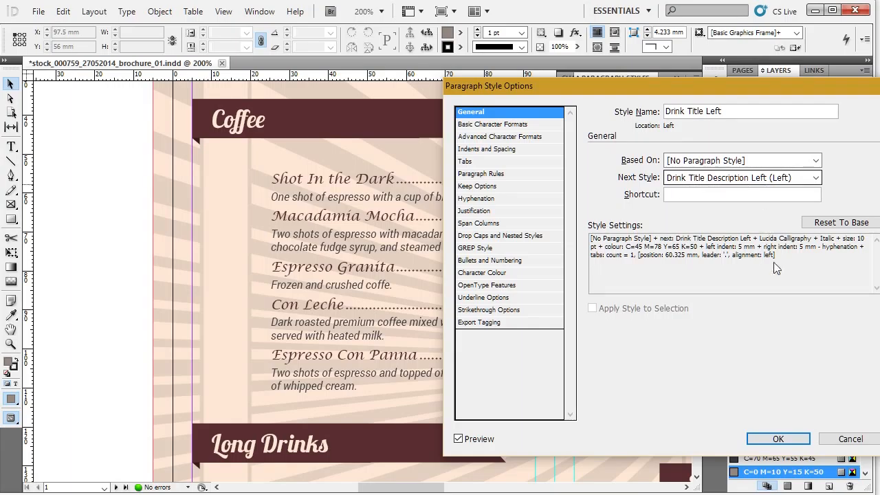
left_click(778, 438)
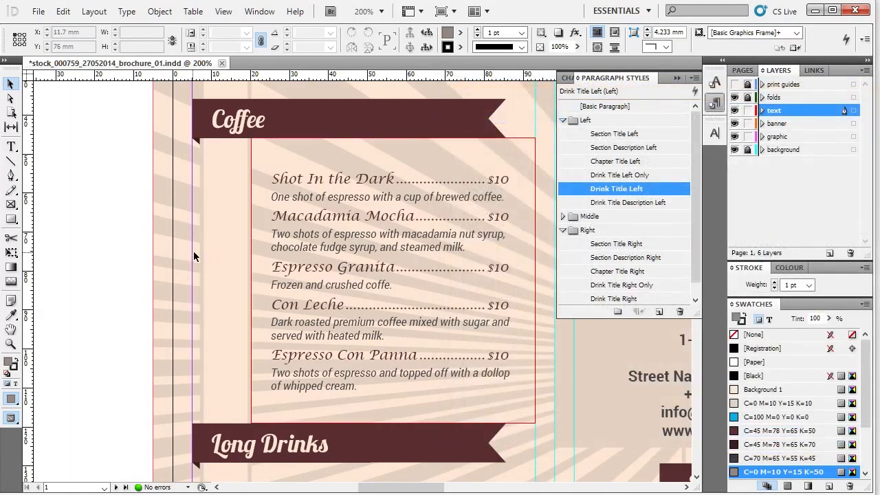
Step: Review the Drink Title Description Left style's general options, basic and advanced character formats, and character colour
double_click(651, 203)
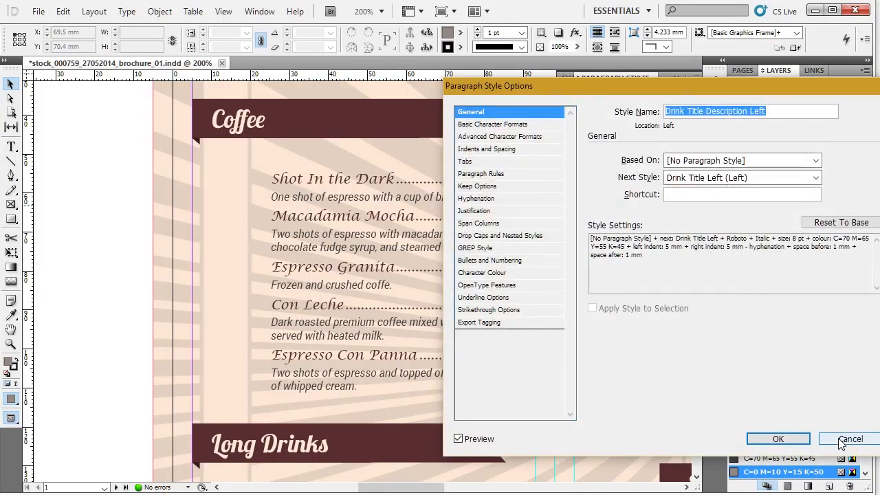
left_click(482, 126)
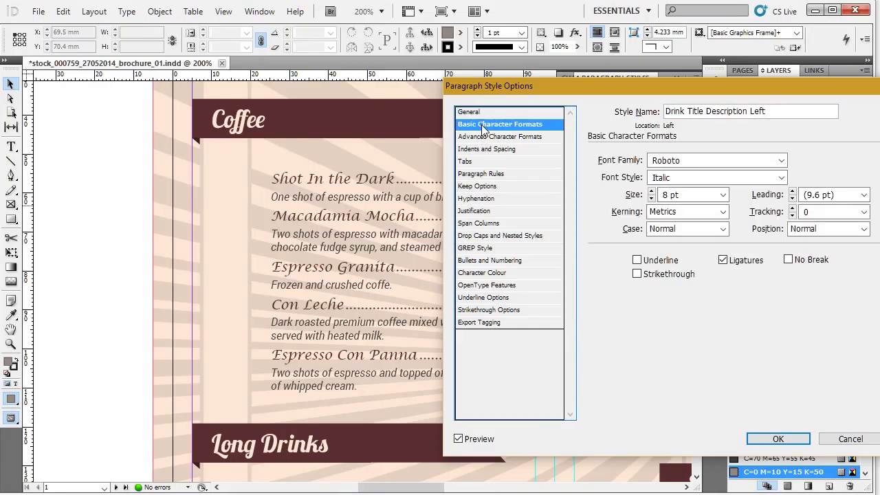
left_click(482, 139)
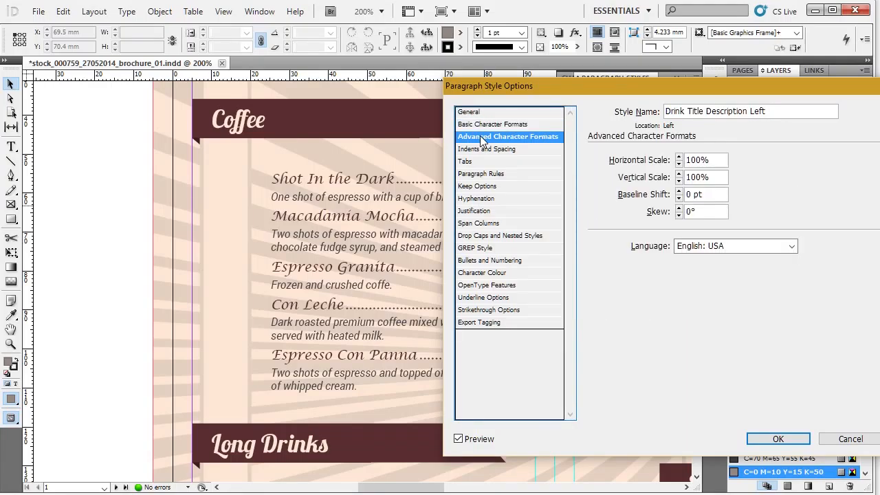
left_click(513, 277)
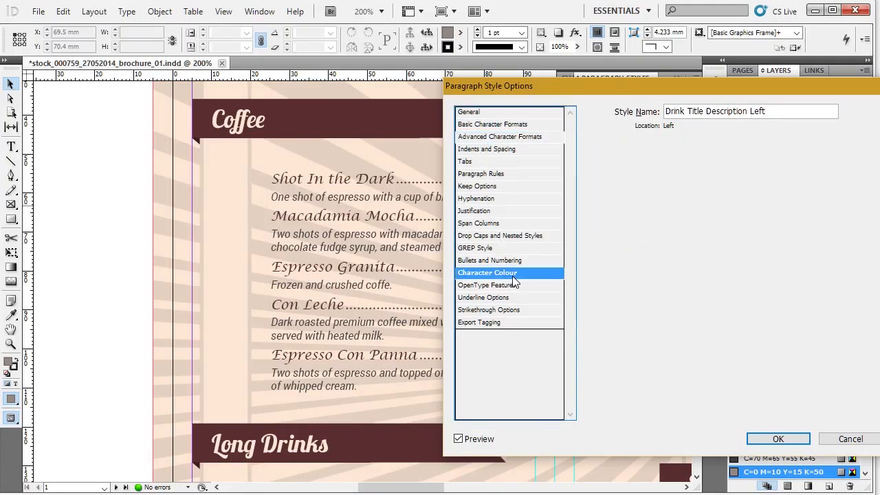
left_click(778, 439)
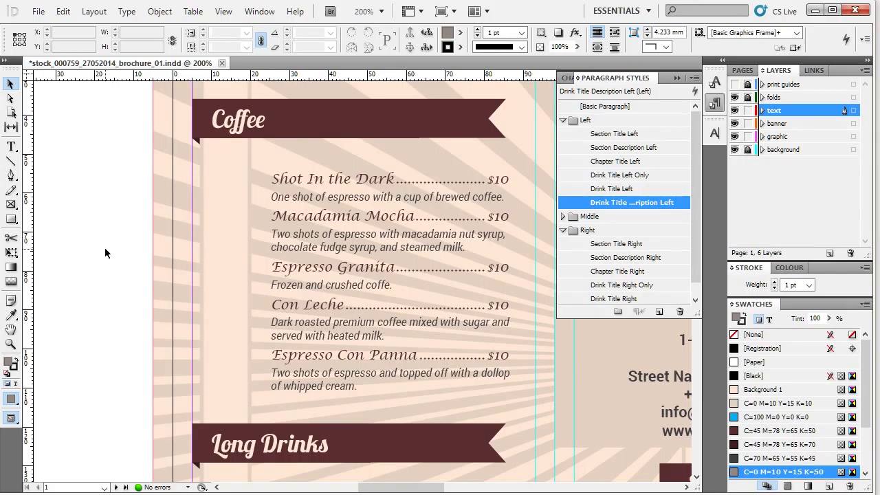
Step: Set the font family of the Drink Title Left paragraph style to Museo Sans
scroll(105, 253, "down", 1)
scroll(92, 231, "down", 1)
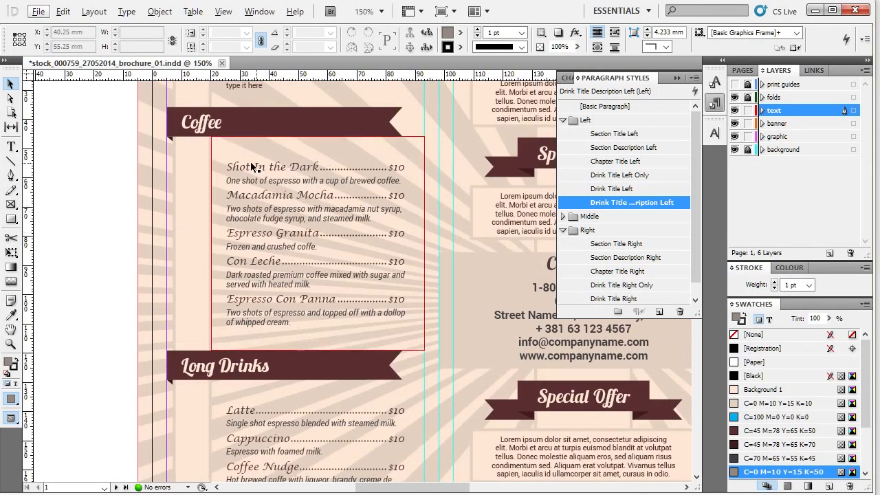
scroll(325, 191, "down", 5)
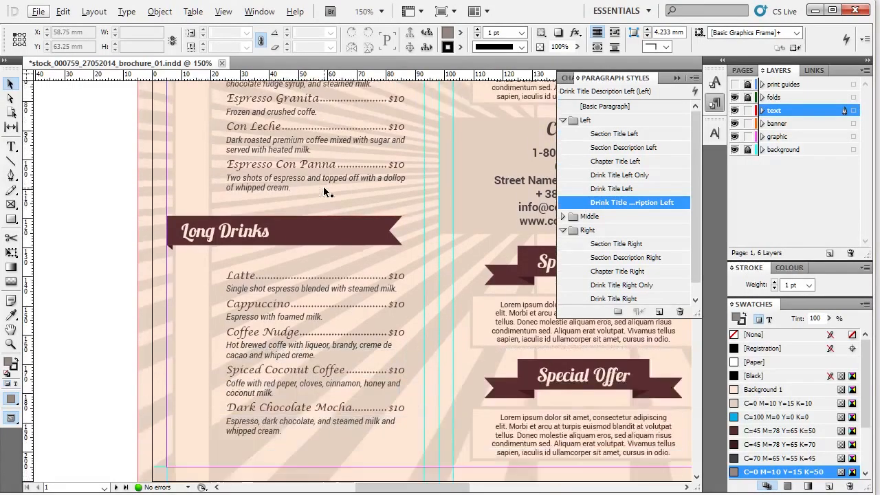
double_click(631, 193)
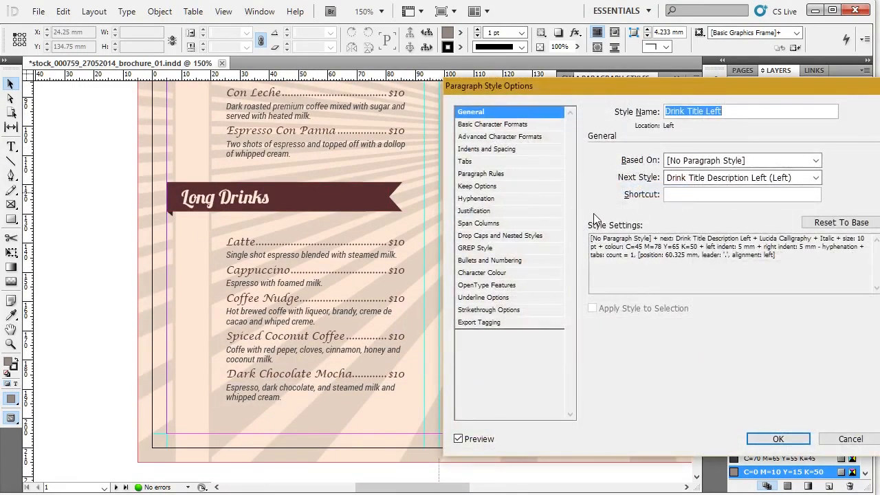
left_click(517, 125)
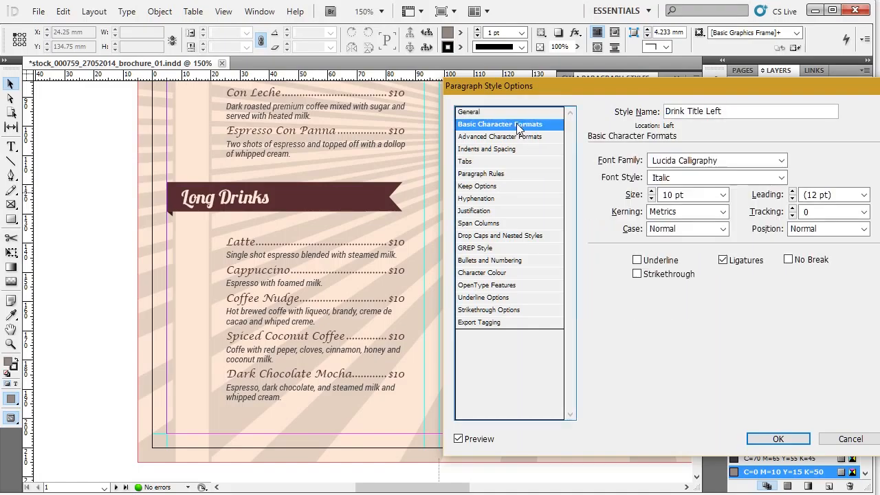
left_click(782, 161)
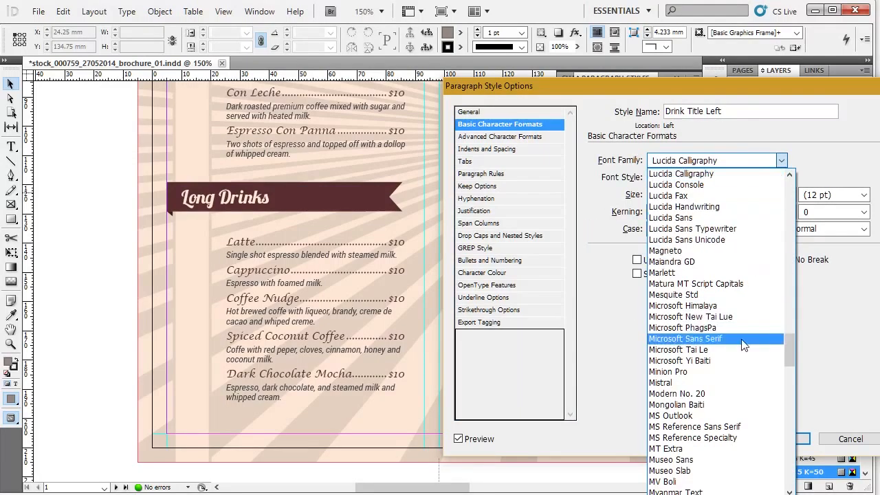
scroll(752, 385, "down", 7)
scroll(754, 385, "down", 1)
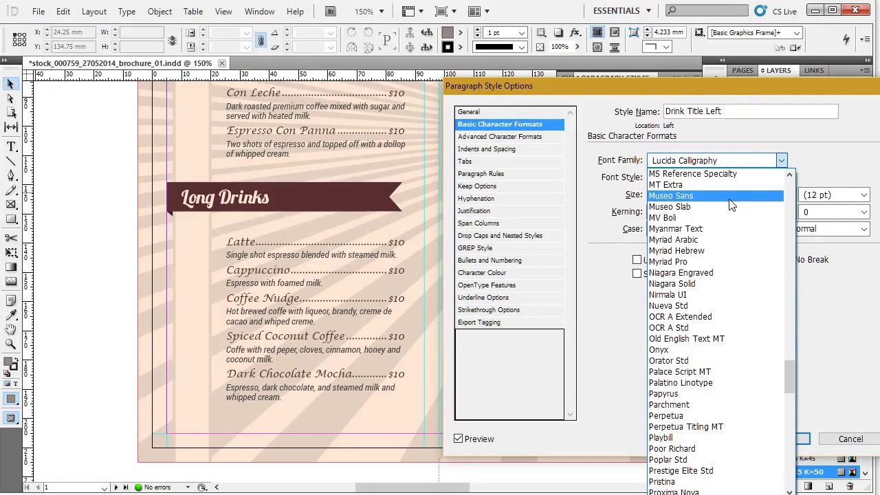
left_click(730, 199)
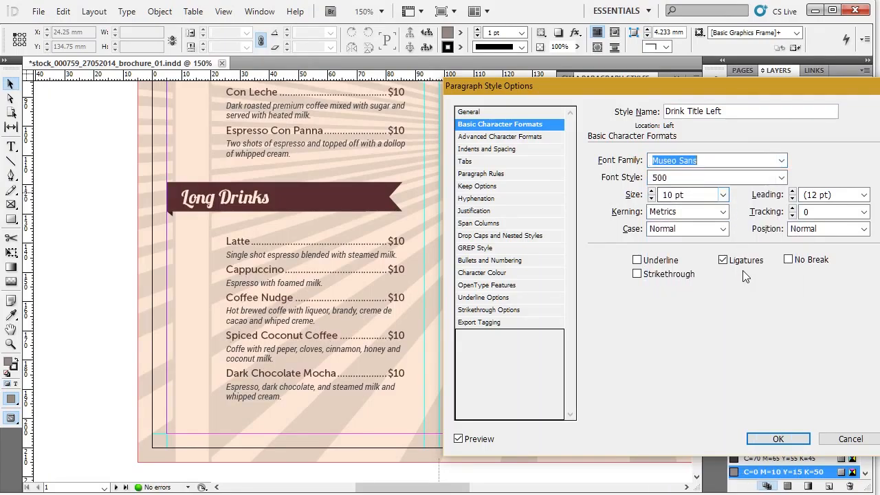
Step: Set the Drink Title Left style's size to 11 pt and its font style to 500 Italic, and accept the changes
left_click(651, 192)
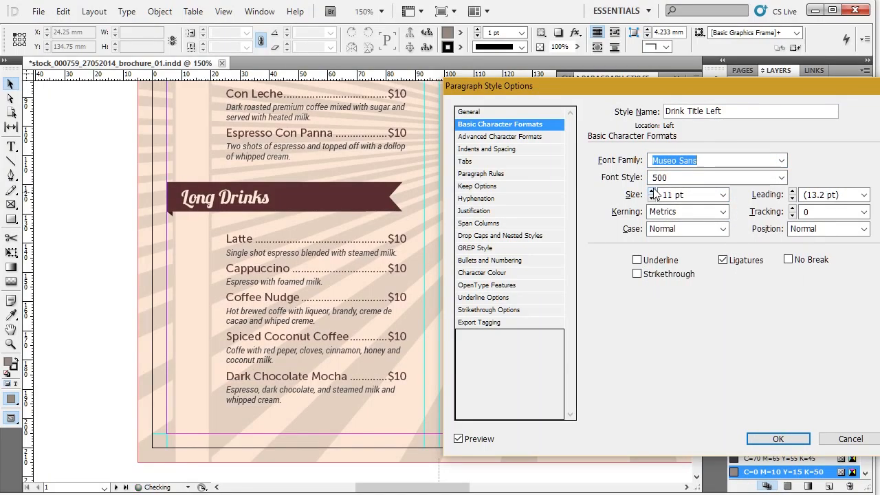
left_click(781, 177)
left_click(780, 200)
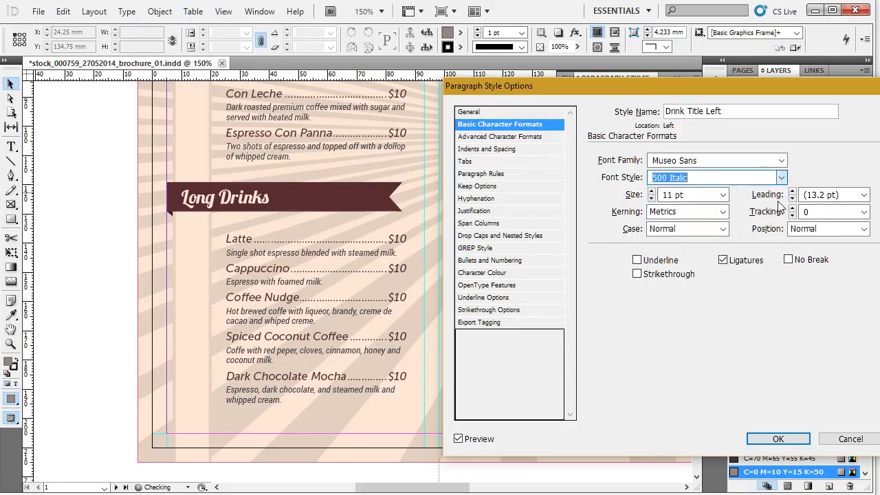
left_click(778, 439)
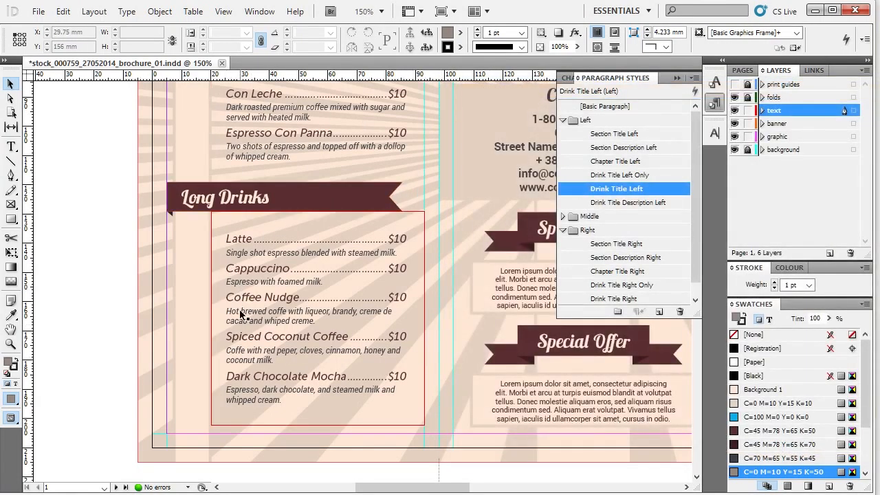
Step: Examine the restyled drink lists on the first page and the drink sections on page 2 of the brochure
scroll(237, 338, "down", 2)
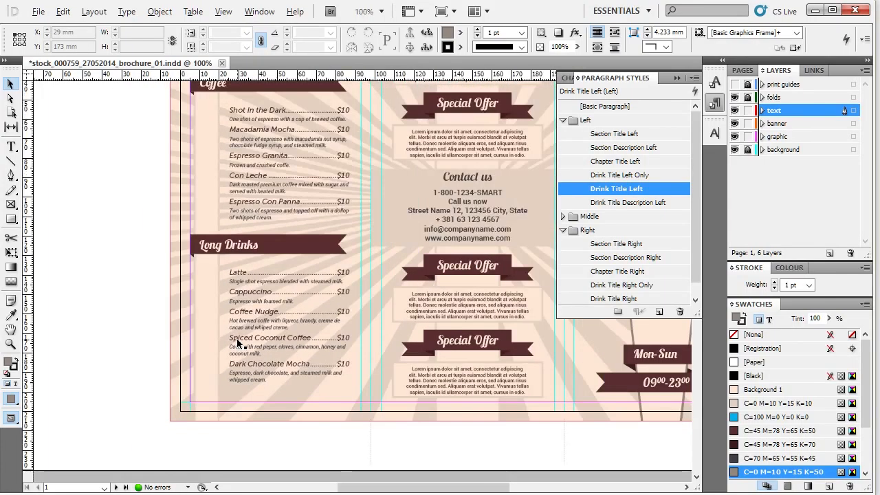
scroll(237, 338, "down", 2)
scroll(242, 343, "down", 5)
scroll(262, 321, "up", 2)
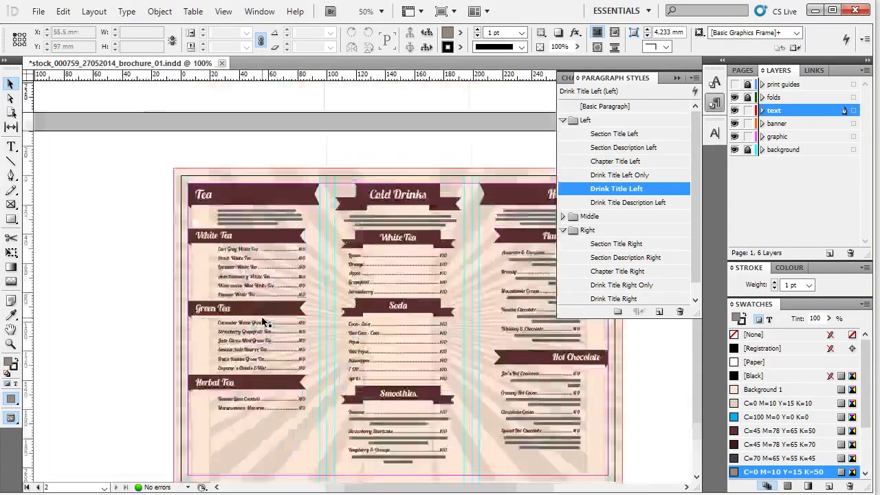
scroll(309, 371, "down", 1)
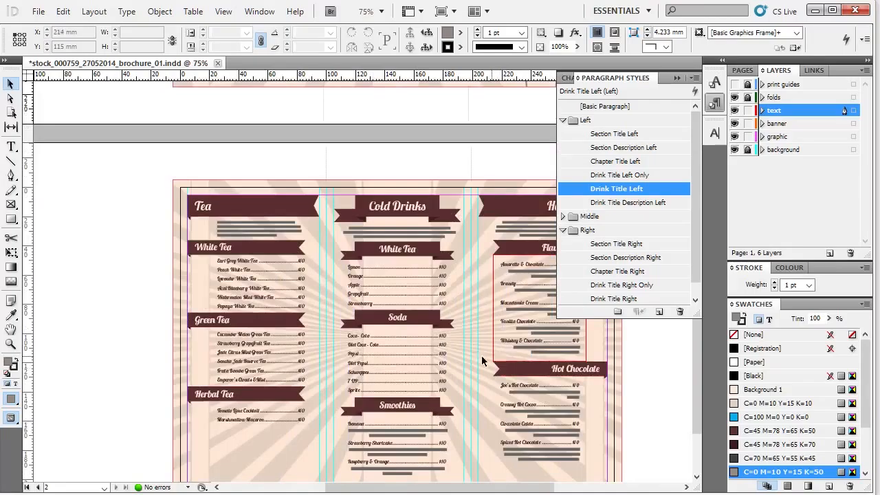
Step: Inspect the restyled Coffee drink list on the first page and collapse the Left paragraph style group
scroll(172, 289, "up", 4)
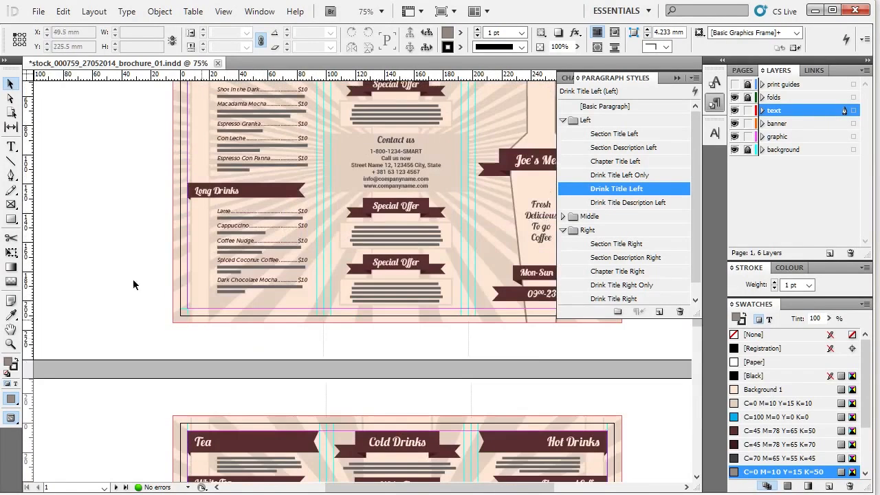
scroll(117, 254, "up", 3)
scroll(253, 257, "up", 2)
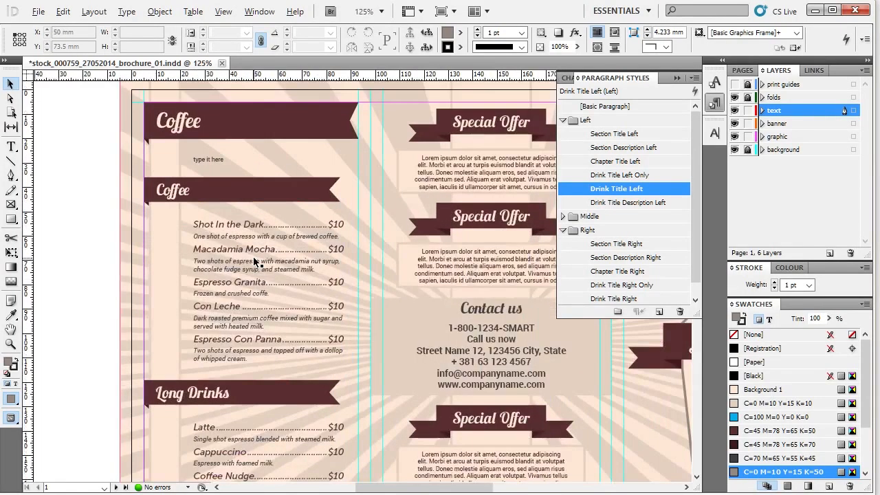
scroll(253, 257, "up", 1)
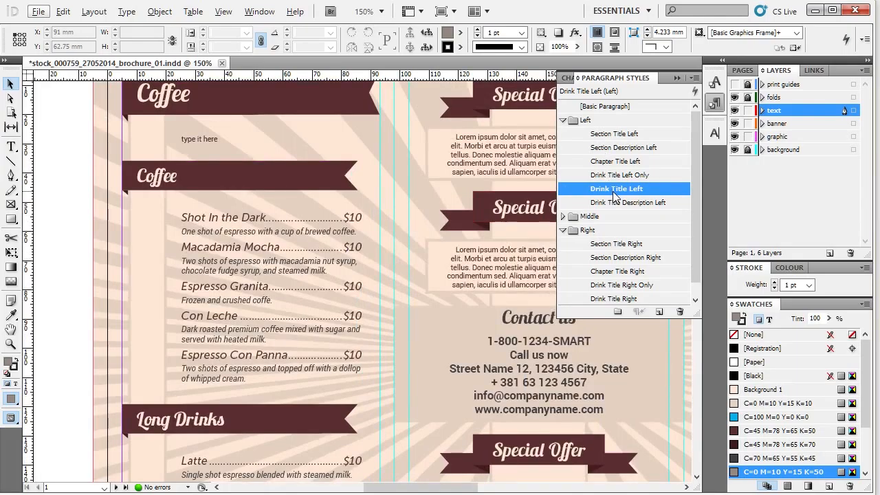
left_click(563, 119)
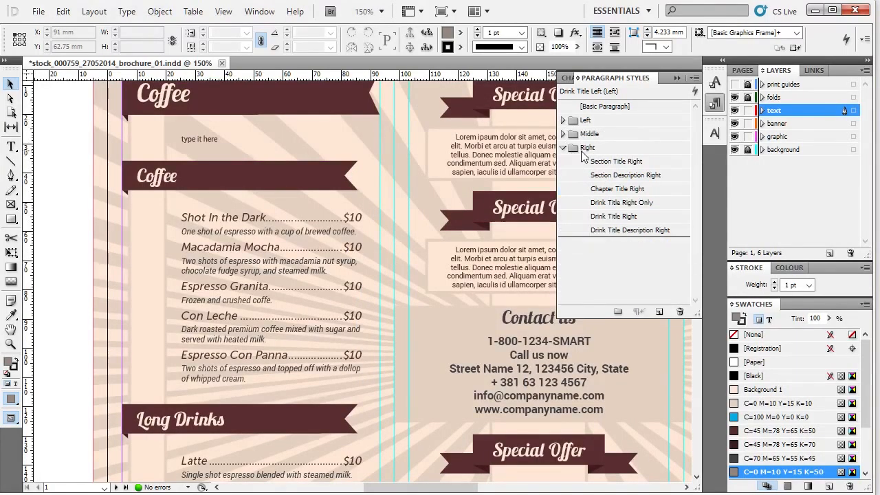
left_click(593, 121)
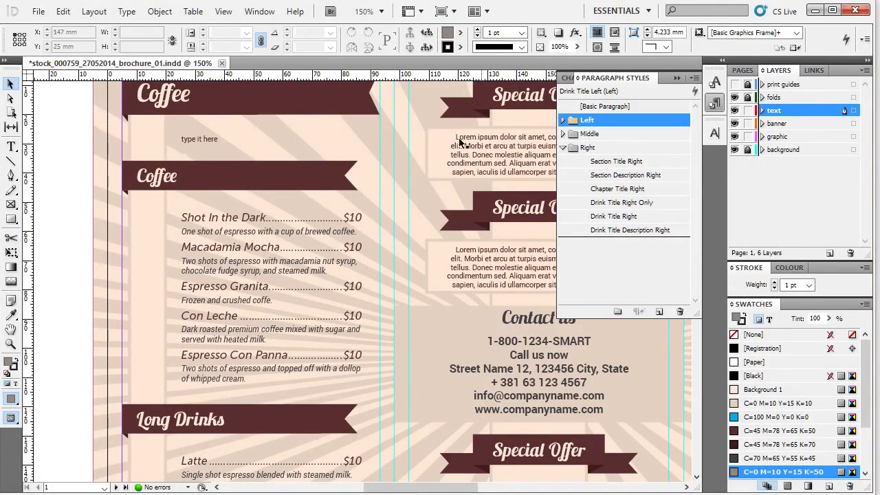
Step: Expand the Middle style group and check the paragraph styles of page 2's Cold Drinks title, its description and the drink list beneath White Tea
scroll(79, 330, "down", 1)
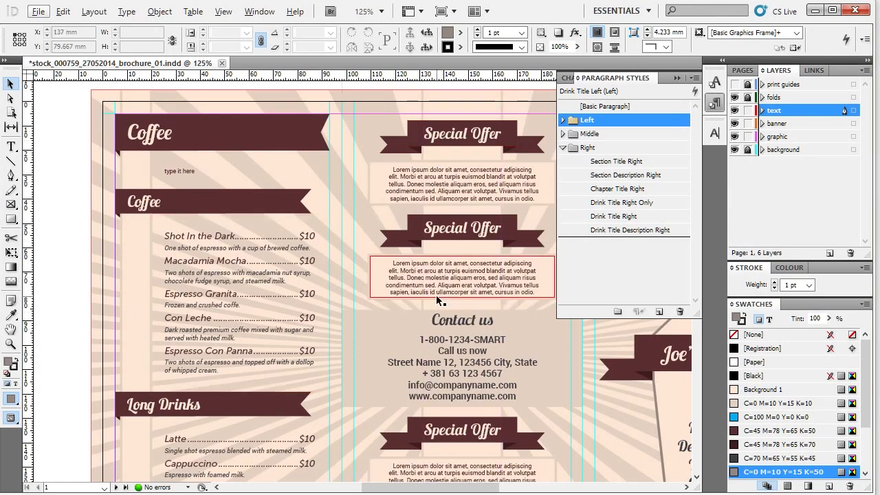
key("ctrl+minus")
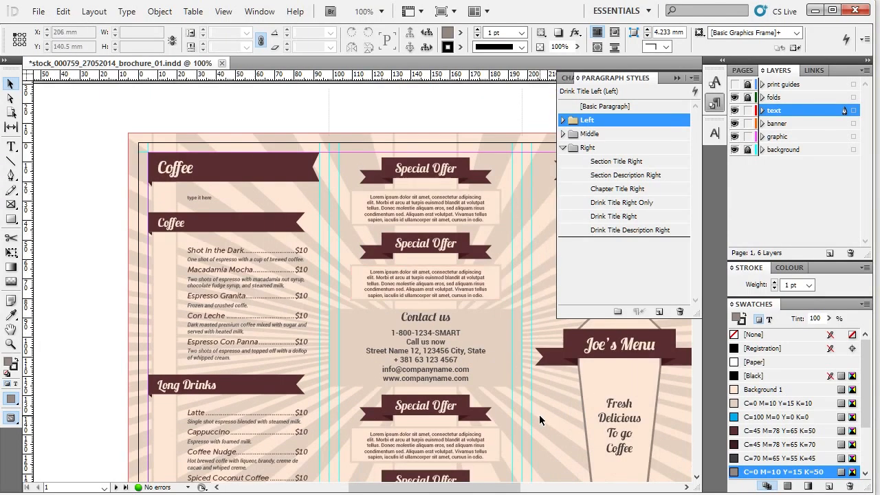
left_click(440, 125)
scroll(439, 125, "down", 10)
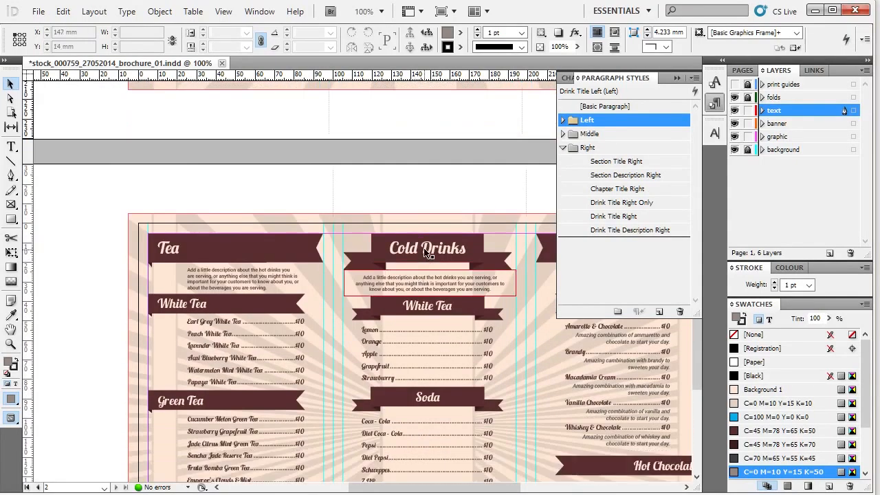
left_click(426, 255)
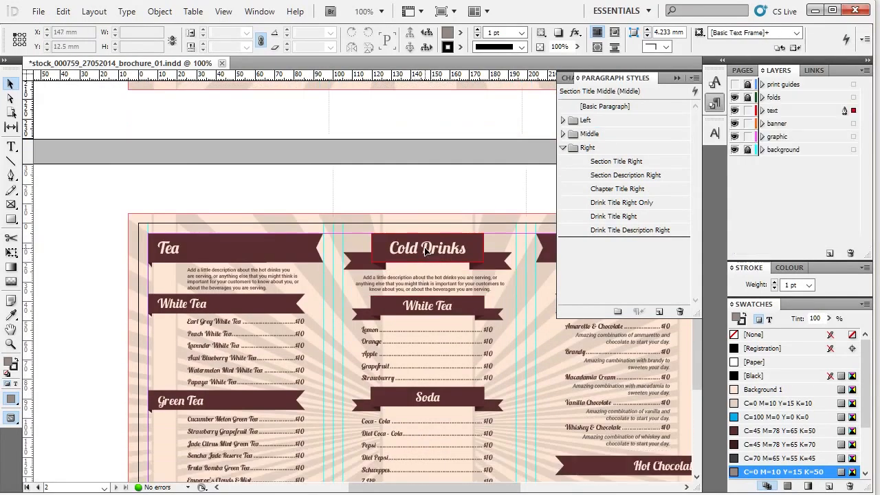
left_click(564, 134)
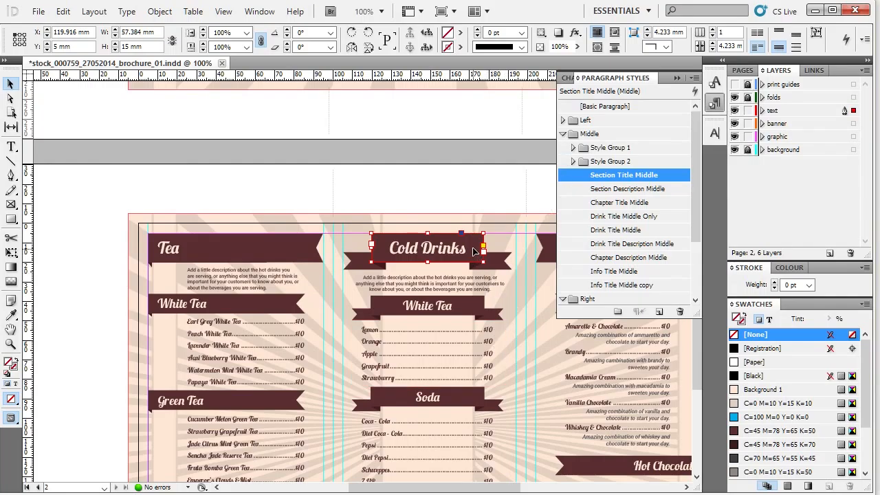
left_click(447, 290)
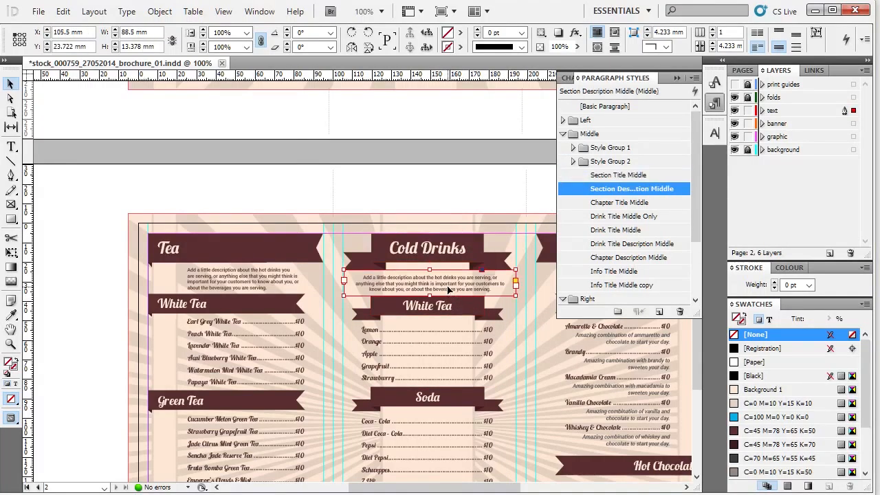
left_click(434, 332)
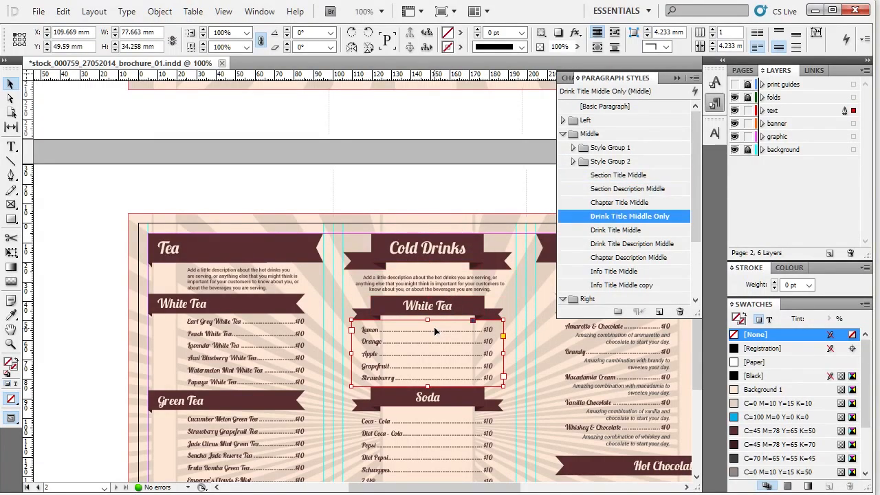
left_click(441, 199)
Step: Return to the first page, hide the paragraph styles and look over the finished Coffee, Special Offer and cover sections
scroll(459, 307, "up", 3)
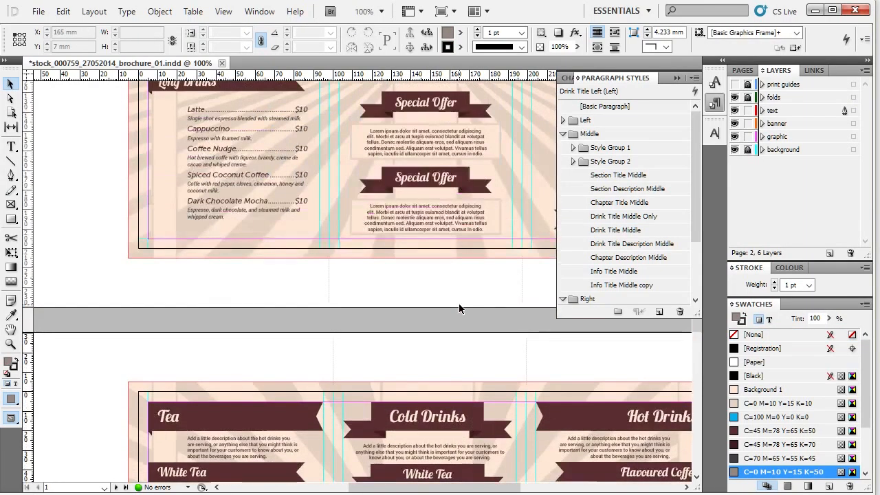
scroll(459, 308, "up", 3)
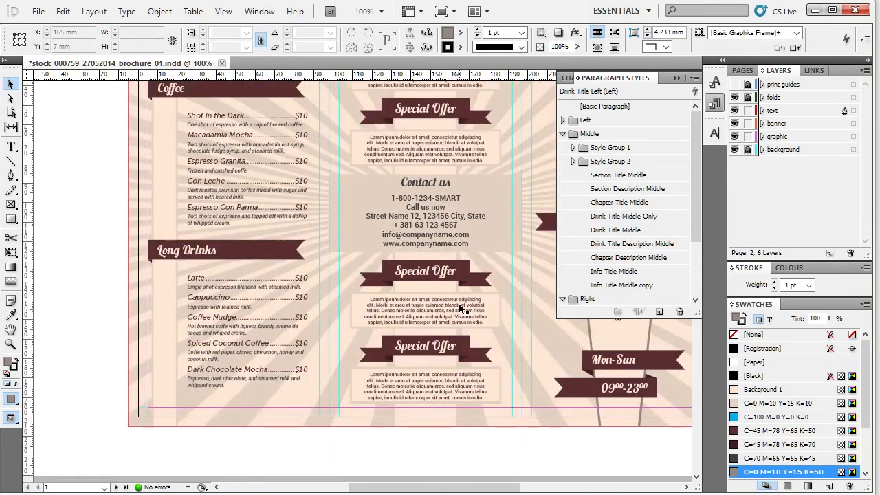
scroll(460, 308, "up", 3)
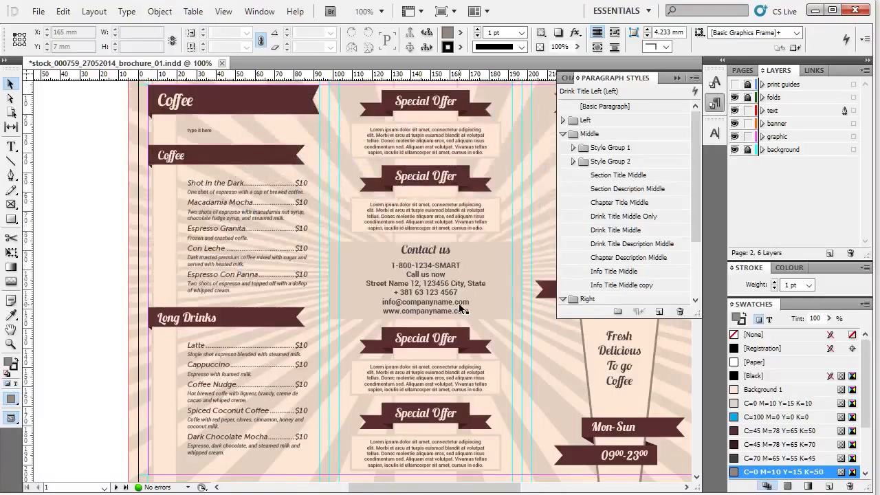
left_click(717, 105)
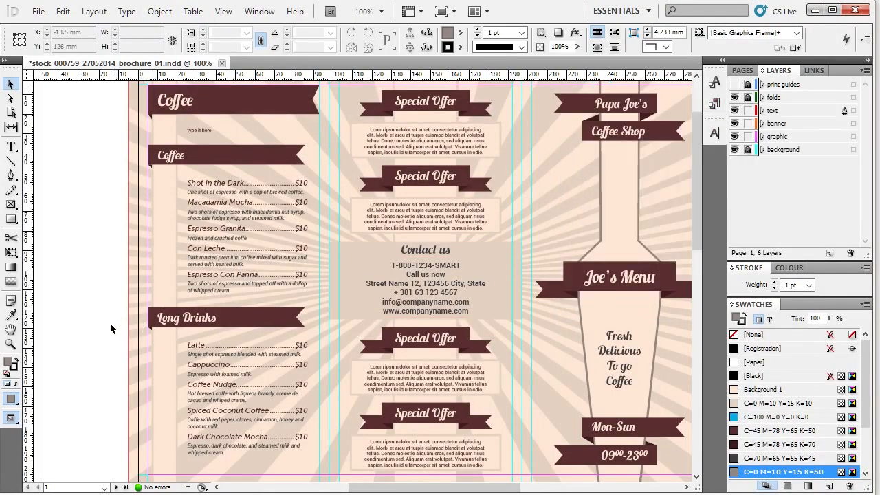
scroll(112, 332, "down", 5)
scroll(113, 332, "down", 3)
scroll(113, 332, "up", 6)
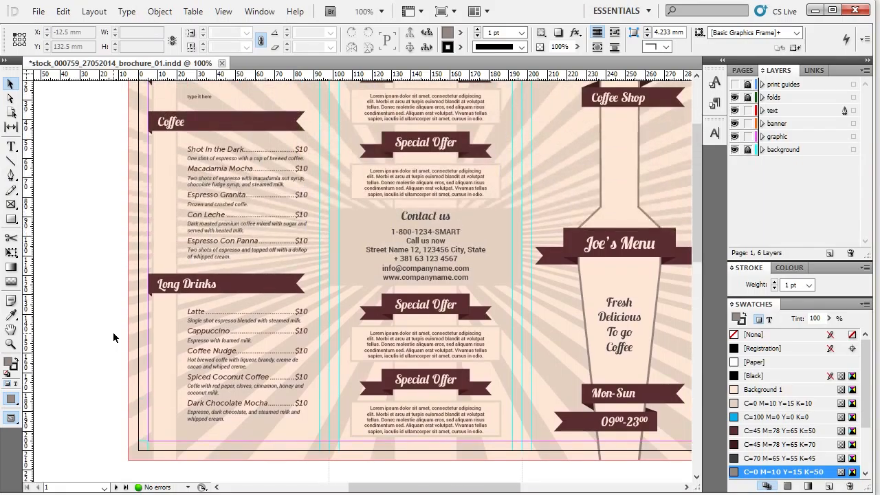
scroll(112, 332, "up", 2)
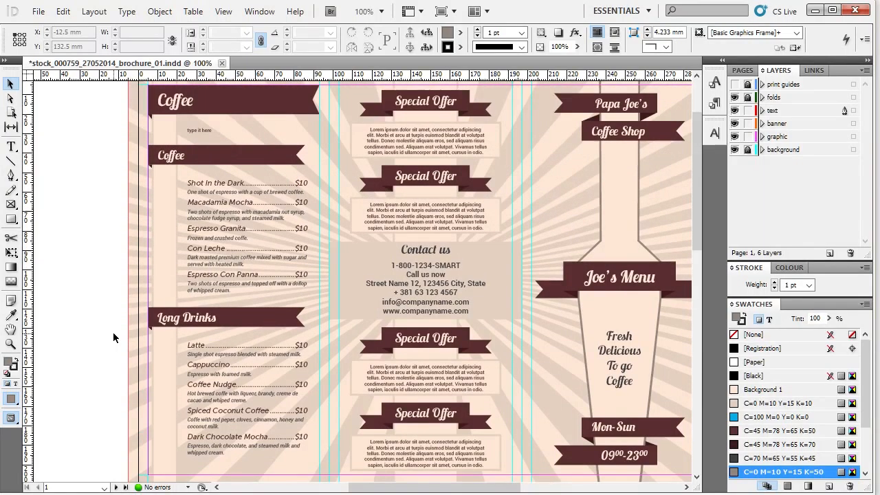